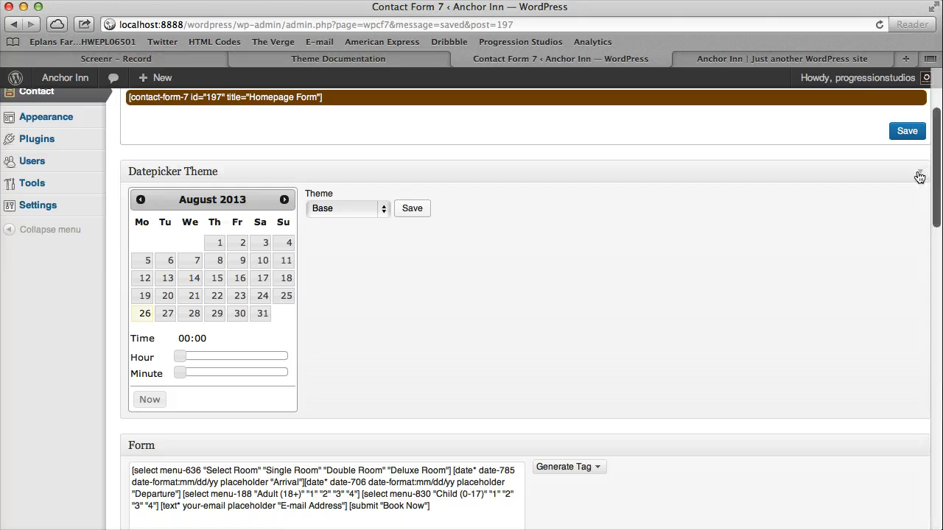
Collapse the Datepicker Theme section and submit the empty Make a Reservation form on the Anchor Inn homepage to test it
{"action": "left_click", "coordinate": [919, 175]}
{"action": "scroll", "coordinate": [638, 177], "scroll_direction": "down", "scroll_amount": 10}
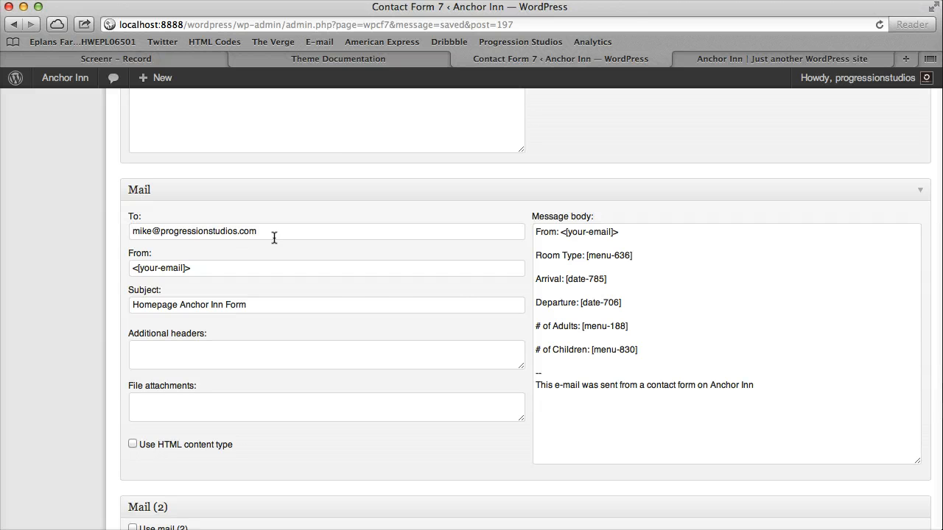
{"action": "left_click", "coordinate": [703, 63]}
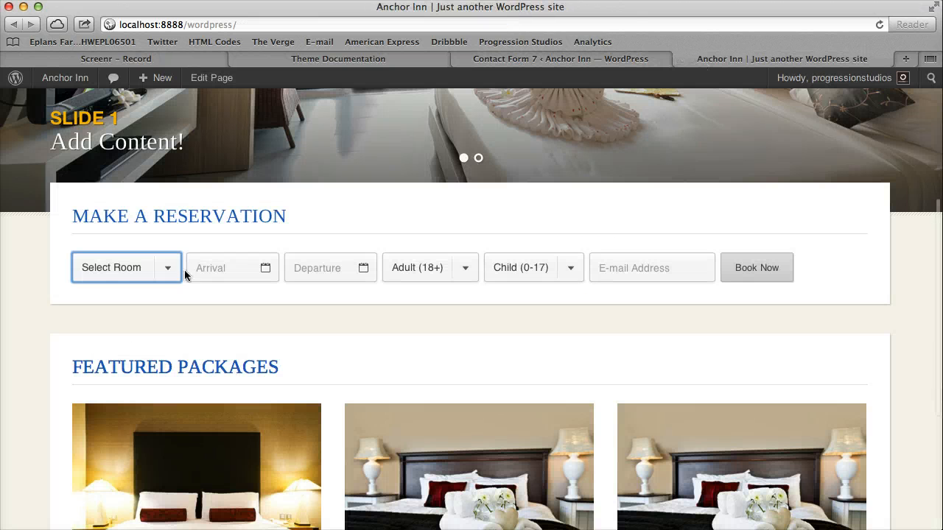
{"action": "left_click", "coordinate": [756, 268]}
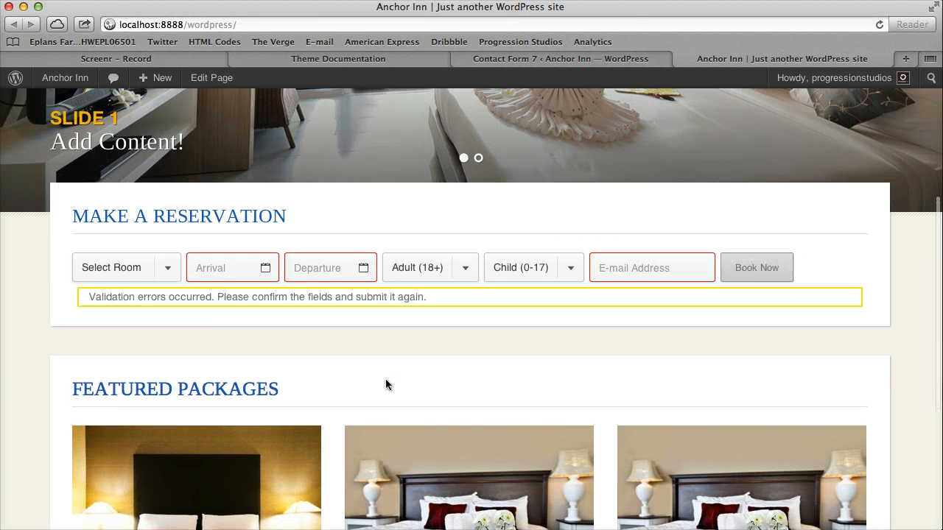
Examine the To, From and Subject fields in the Mail settings of the Homepage Form
{"action": "left_click", "coordinate": [537, 53]}
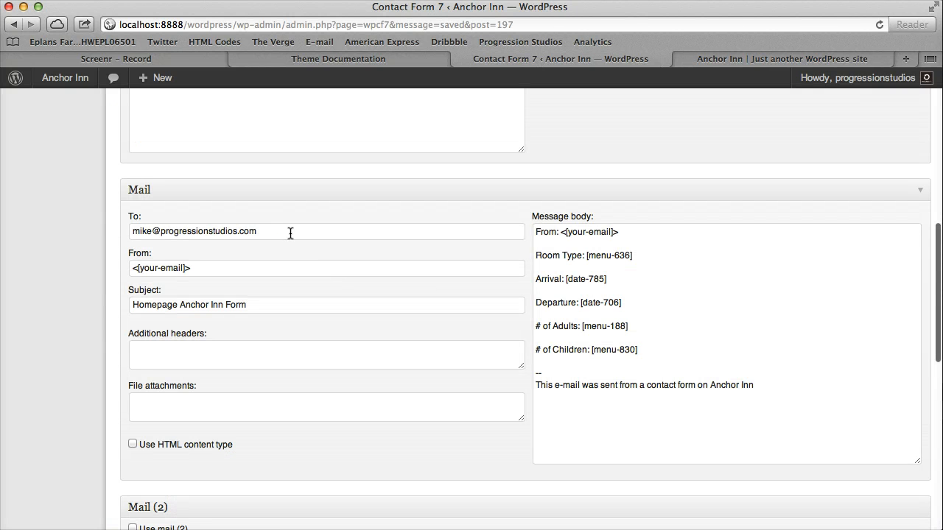
{"action": "left_click_drag", "start_coordinate": [288, 233], "coordinate": [95, 235]}
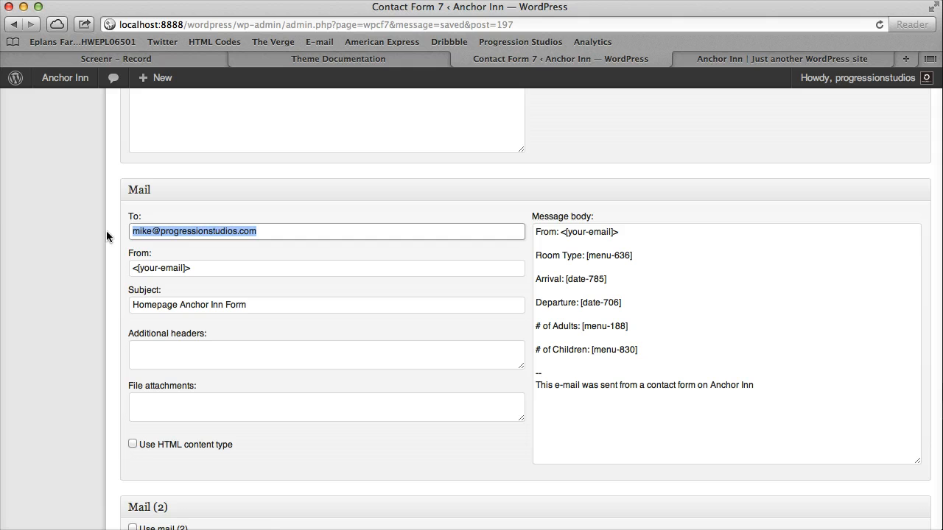
{"action": "left_click_drag", "start_coordinate": [205, 268], "coordinate": [79, 268]}
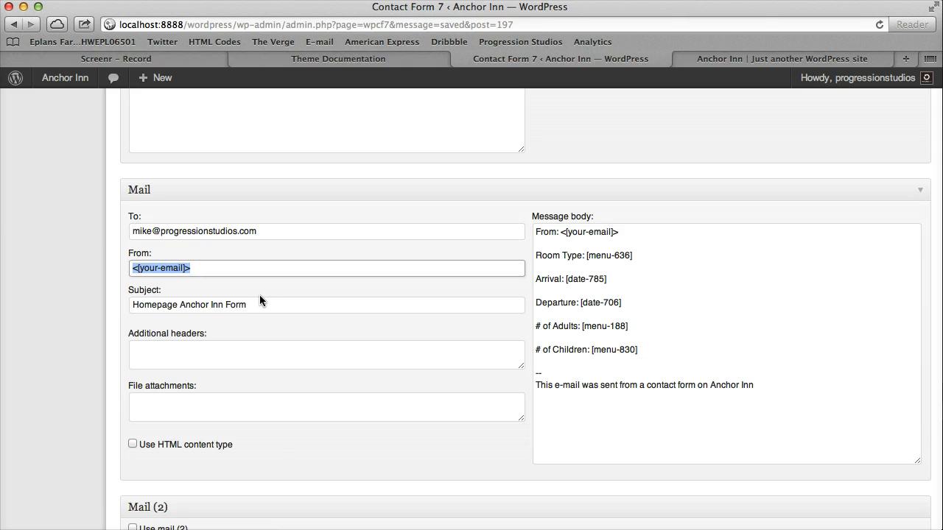
{"action": "scroll", "coordinate": [260, 295], "scroll_direction": "up", "scroll_amount": 10}
{"action": "scroll", "coordinate": [337, 298], "scroll_direction": "down", "scroll_amount": 10}
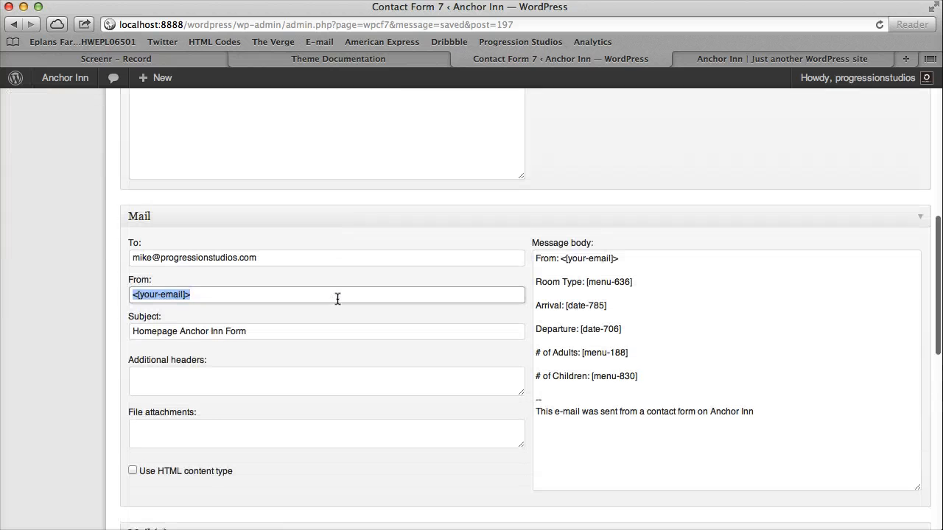
{"action": "left_click_drag", "start_coordinate": [281, 332], "coordinate": [107, 330]}
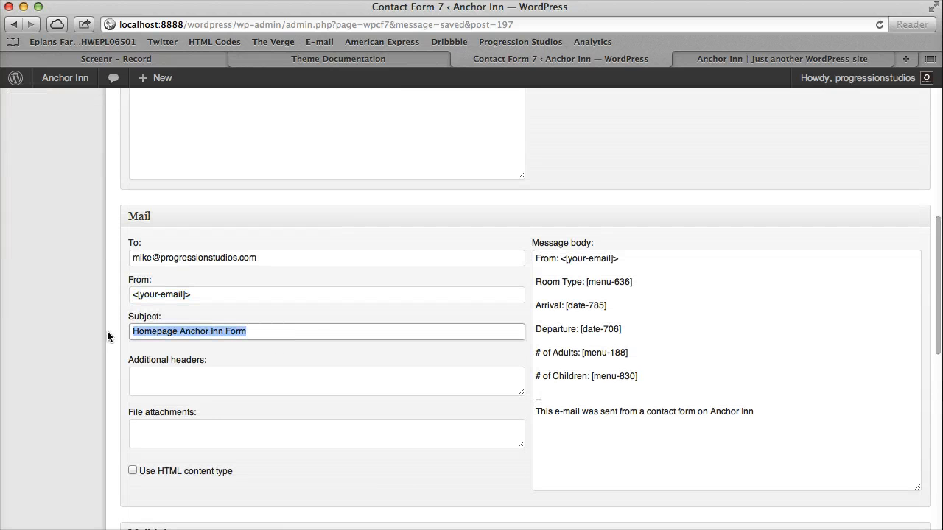
Review the mail message body and the tag code in the Form section of the Homepage Form
{"action": "left_click", "coordinate": [797, 382]}
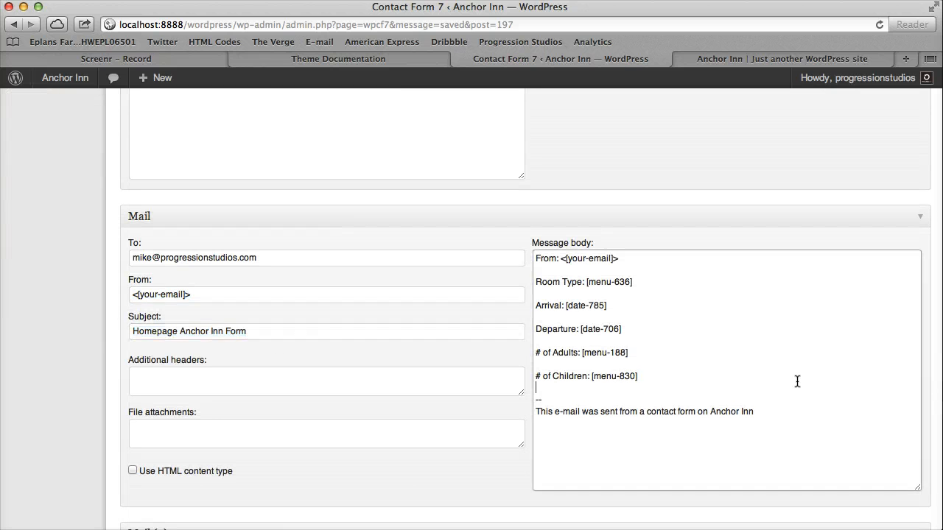
{"action": "left_click_drag", "start_coordinate": [791, 417], "coordinate": [684, 385]}
{"action": "left_click", "coordinate": [559, 268]}
{"action": "left_click", "coordinate": [683, 385]}
{"action": "scroll", "coordinate": [604, 324], "scroll_direction": "down", "scroll_amount": 5}
{"action": "scroll", "coordinate": [595, 300], "scroll_direction": "up", "scroll_amount": 12}
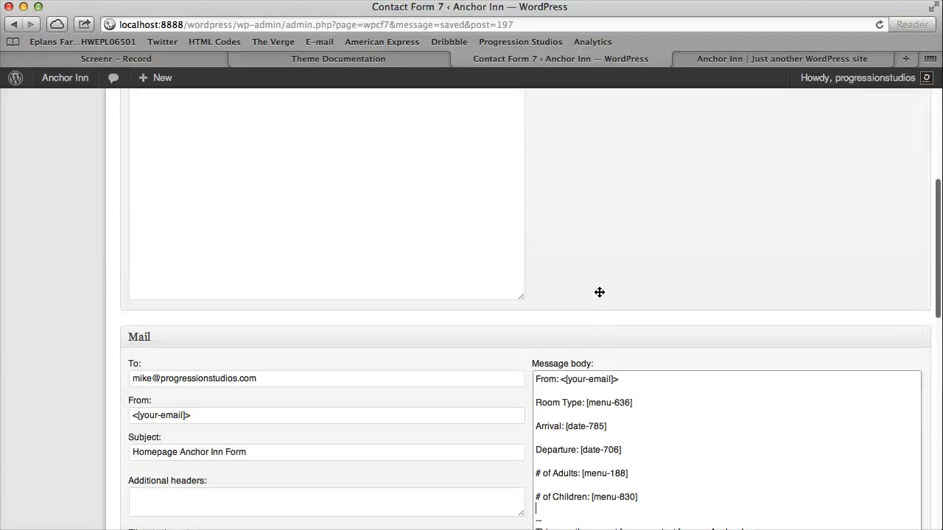
{"action": "left_click", "coordinate": [474, 412]}
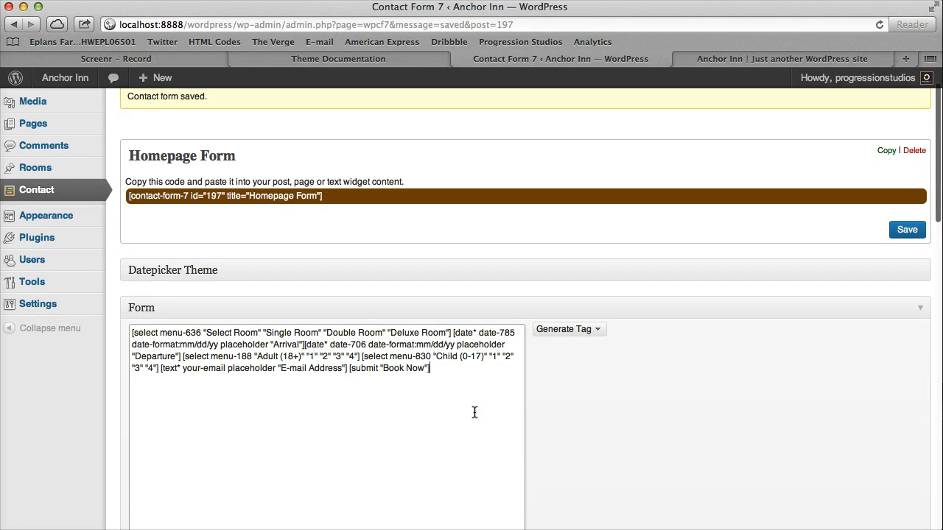
{"action": "scroll", "coordinate": [492, 366], "scroll_direction": "down", "scroll_amount": 1}
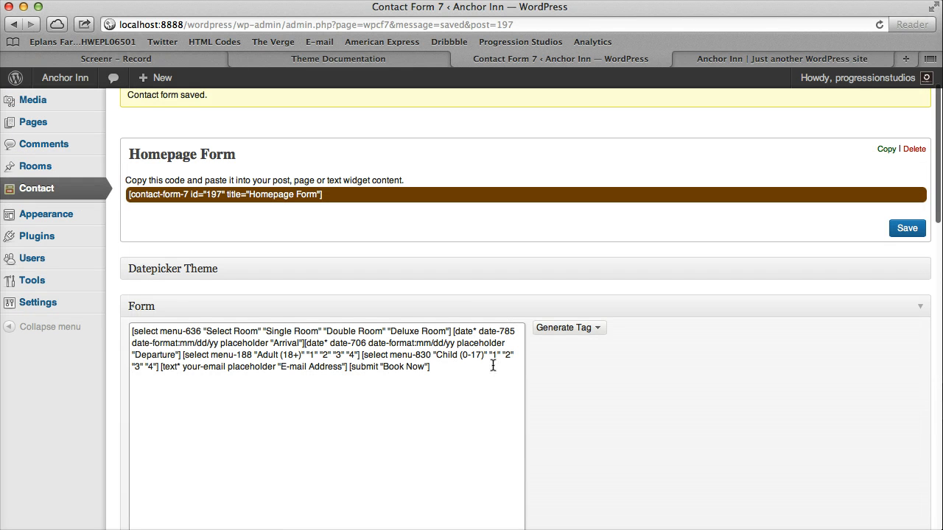
{"action": "scroll", "coordinate": [521, 284], "scroll_direction": "up", "scroll_amount": 3}
Open the Contact Form 7 plugin link from the Booking Form section of the theme documentation in a new tab
{"action": "left_click", "coordinate": [309, 59]}
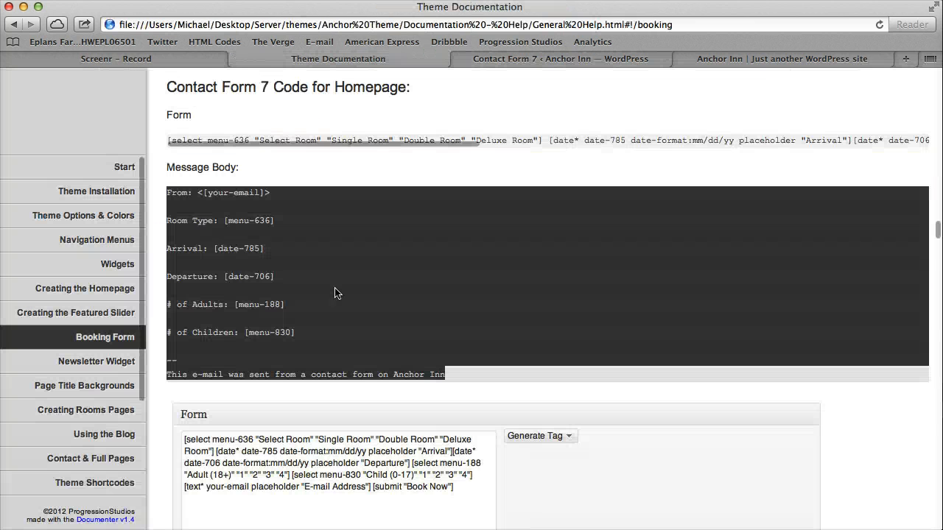
{"action": "scroll", "coordinate": [353, 251], "scroll_direction": "up", "scroll_amount": 1}
{"action": "scroll", "coordinate": [371, 212], "scroll_direction": "up", "scroll_amount": 15}
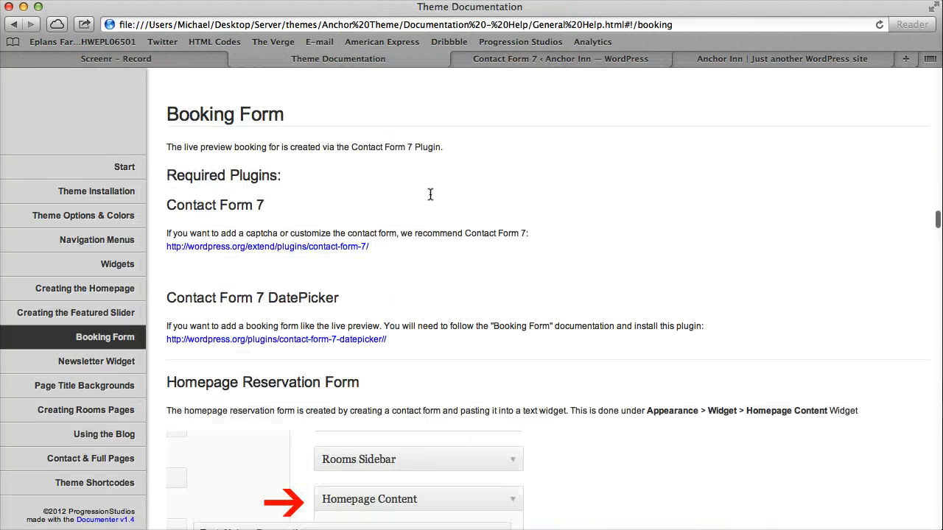
{"action": "right_click", "coordinate": [317, 247]}
{"action": "left_click", "coordinate": [346, 271]}
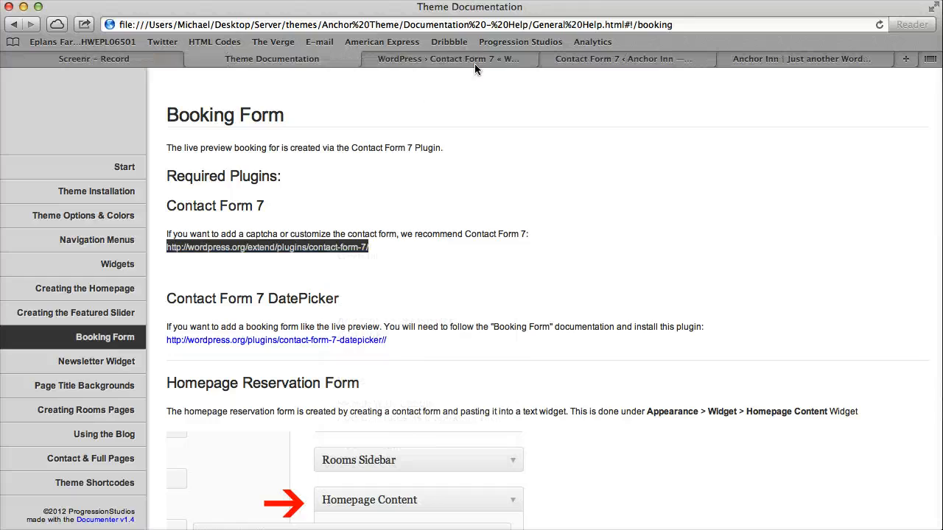
Browse the Contact Form 7 docs linked from the plugin's description and close that page
{"action": "left_click", "coordinate": [472, 60]}
{"action": "scroll", "coordinate": [417, 259], "scroll_direction": "down", "scroll_amount": 5}
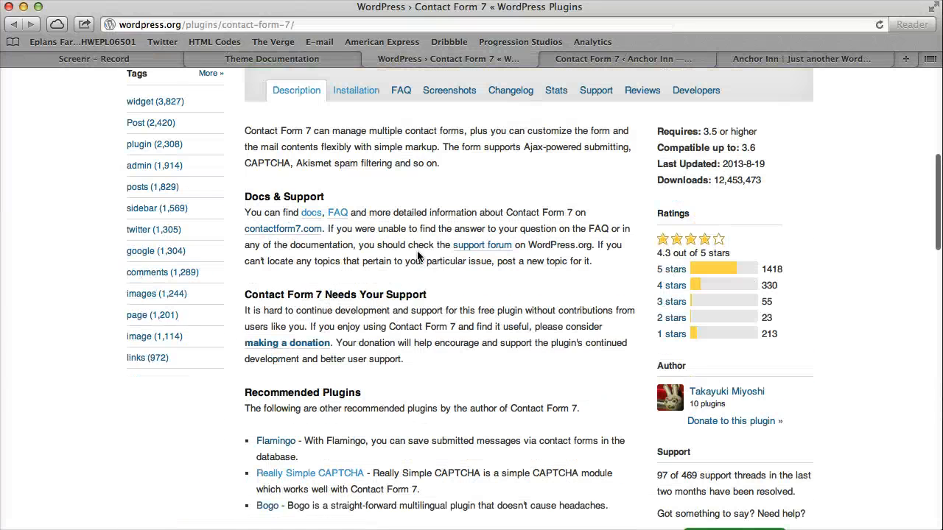
{"action": "left_click", "coordinate": [310, 214]}
{"action": "scroll", "coordinate": [358, 281], "scroll_direction": "down", "scroll_amount": 4}
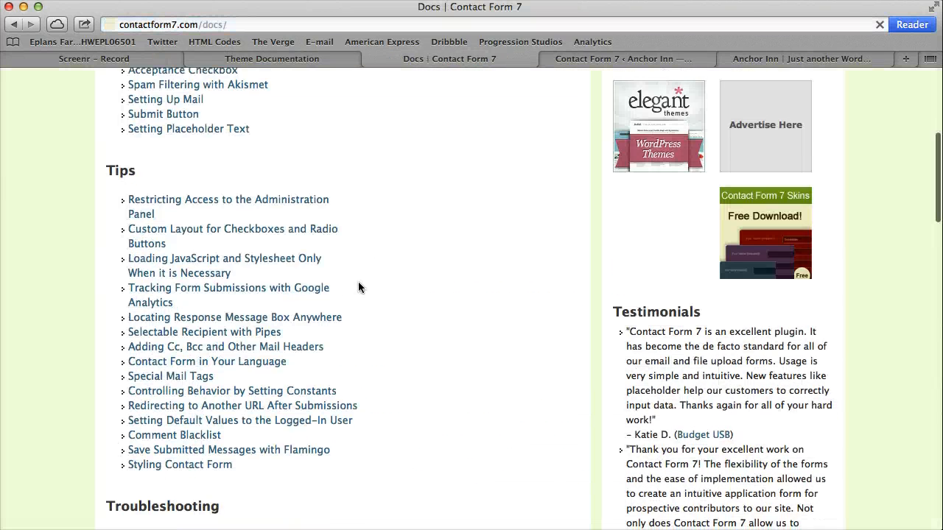
{"action": "scroll", "coordinate": [389, 276], "scroll_direction": "down", "scroll_amount": 5}
{"action": "left_click", "coordinate": [370, 59]}
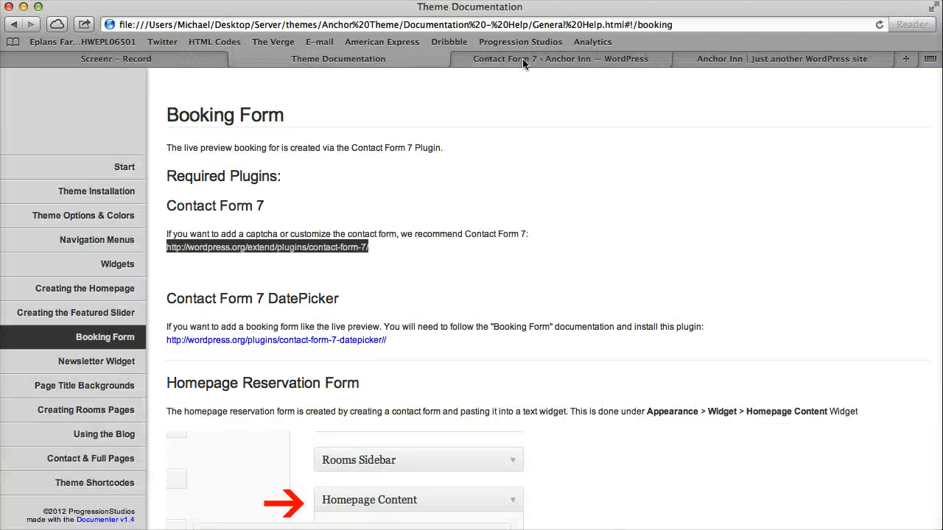
Generate a Text area tag for the Homepage Form in the Contact Form 7 editor
{"action": "left_click", "coordinate": [538, 58]}
{"action": "scroll", "coordinate": [428, 396], "scroll_direction": "down", "scroll_amount": 3}
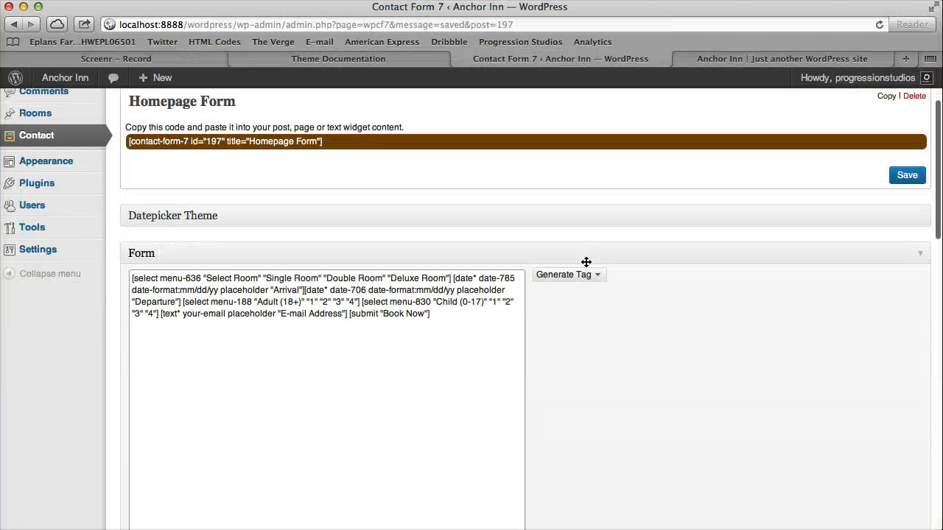
{"action": "left_click", "coordinate": [586, 273]}
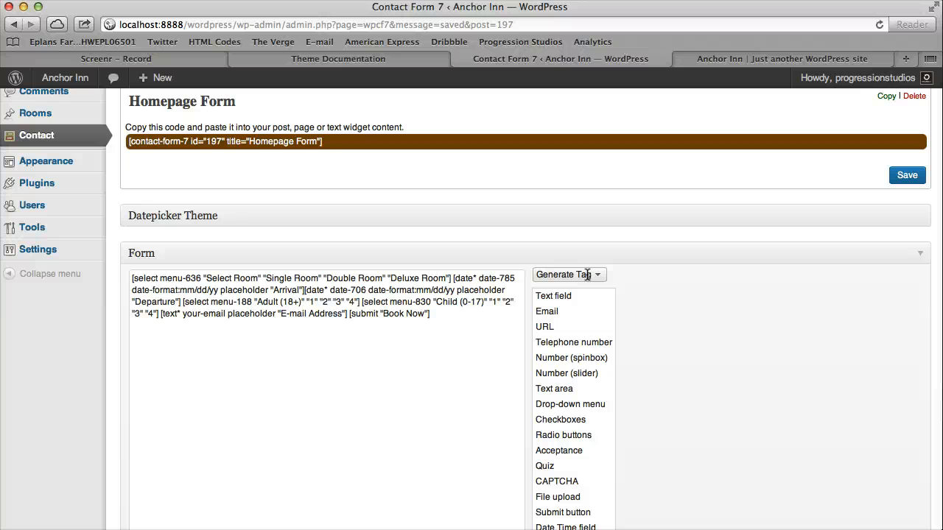
{"action": "scroll", "coordinate": [592, 341], "scroll_direction": "down", "scroll_amount": 2}
{"action": "left_click", "coordinate": [590, 335]}
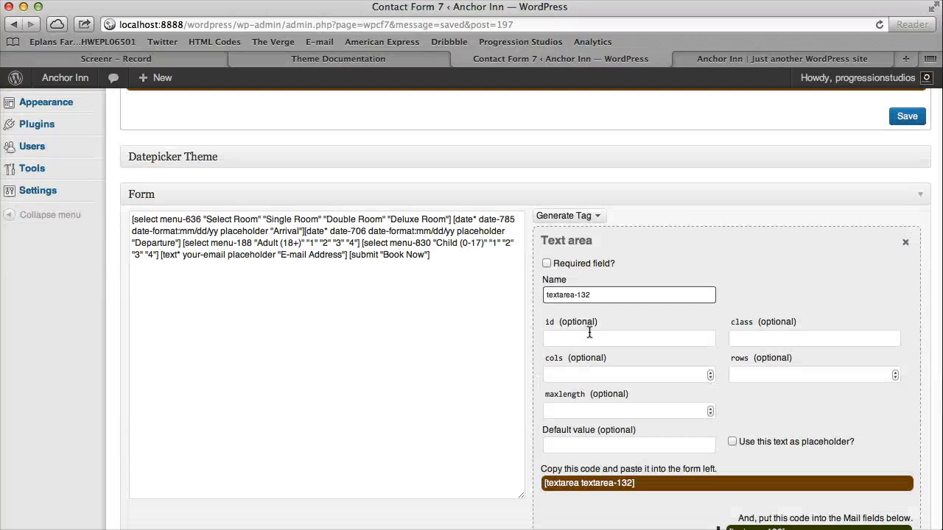
Copy the mail code [textarea-132] into the Mail message body on its own line below the # of Children line
{"action": "scroll", "coordinate": [605, 331], "scroll_direction": "down", "scroll_amount": 3}
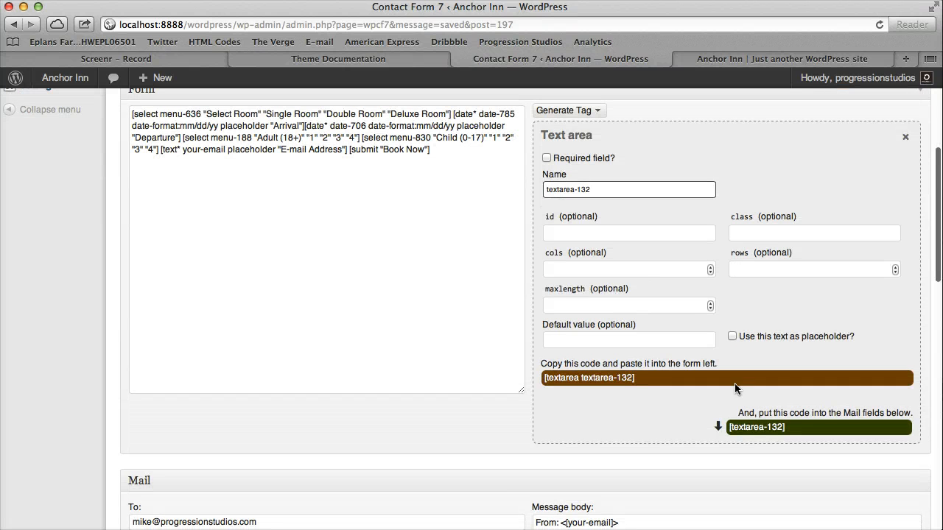
{"action": "right_click", "coordinate": [769, 428]}
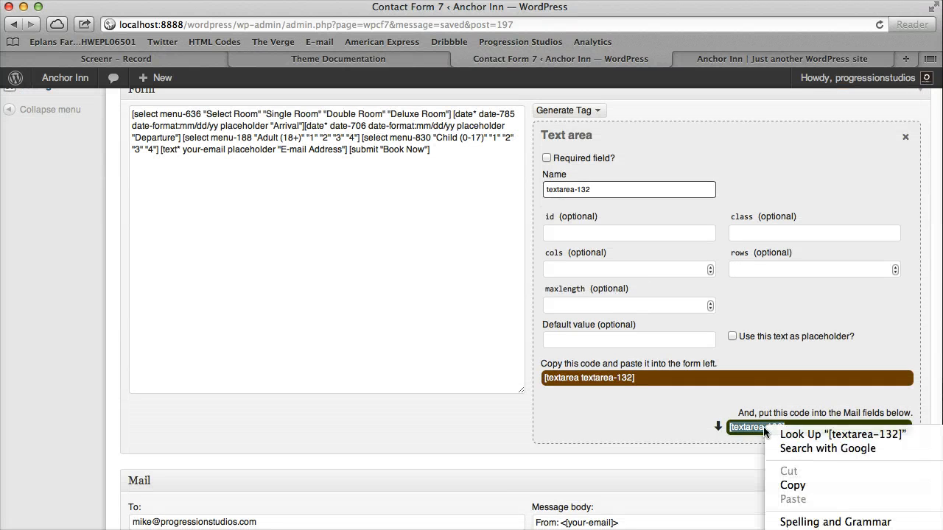
{"action": "left_click", "coordinate": [757, 485]}
{"action": "scroll", "coordinate": [667, 378], "scroll_direction": "down", "scroll_amount": 6}
{"action": "left_click", "coordinate": [666, 419]}
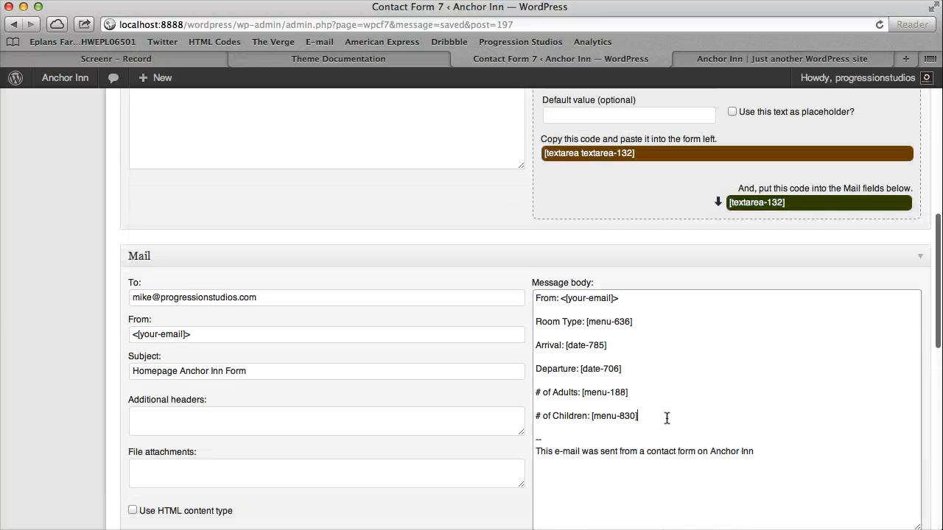
{"action": "key", "text": "Return"}
{"action": "key", "text": "Return"}
{"action": "right_click", "coordinate": [558, 446]}
{"action": "left_click", "coordinate": [557, 441]}
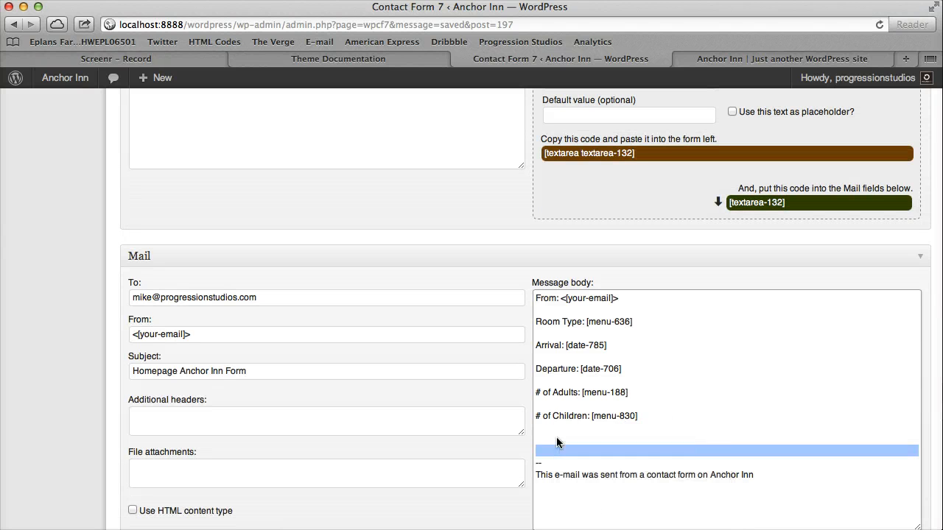
{"action": "left_click", "coordinate": [556, 439]}
{"action": "right_click", "coordinate": [551, 438]}
{"action": "left_click", "coordinate": [579, 509]}
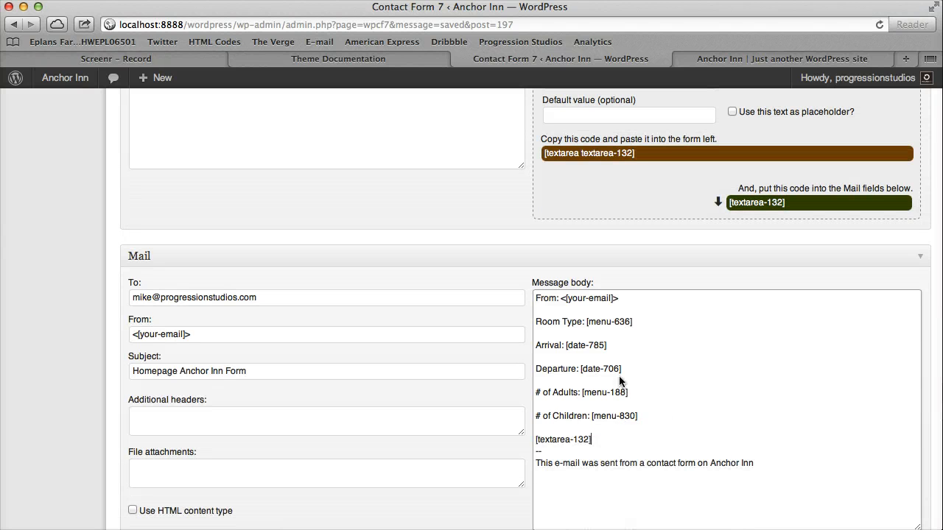
{"action": "scroll", "coordinate": [617, 368], "scroll_direction": "down", "scroll_amount": 3}
Copy [textarea textarea-132] into the form code just before the "Book Now" submit tag and save the form
{"action": "scroll", "coordinate": [633, 350], "scroll_direction": "up", "scroll_amount": 6}
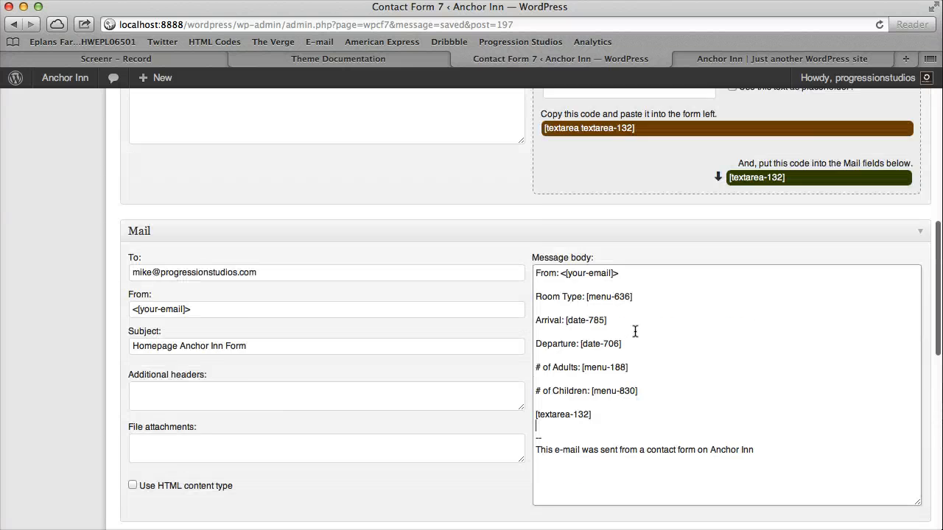
{"action": "left_click", "coordinate": [653, 274]}
{"action": "right_click", "coordinate": [601, 274]}
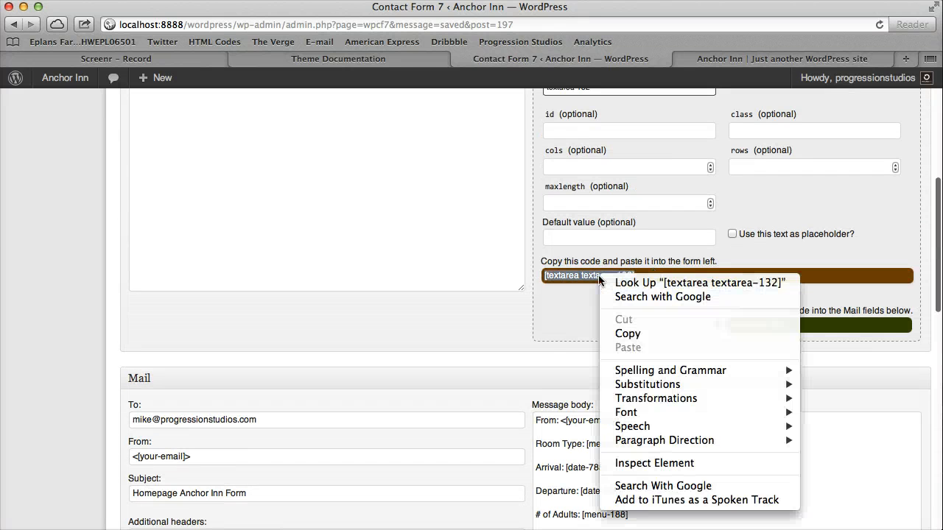
{"action": "left_click", "coordinate": [626, 332]}
{"action": "scroll", "coordinate": [357, 307], "scroll_direction": "up", "scroll_amount": 5}
{"action": "left_click", "coordinate": [279, 308]}
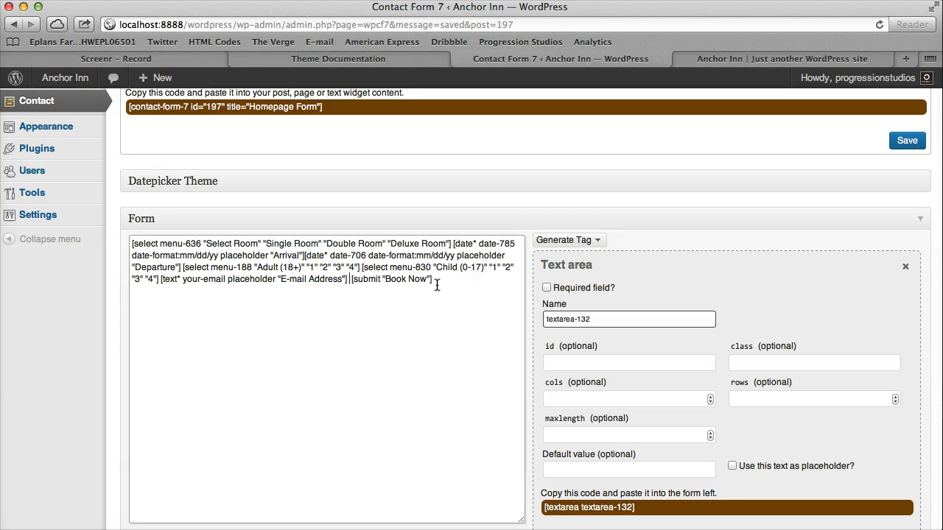
{"action": "key", "text": "ctrl+v"}
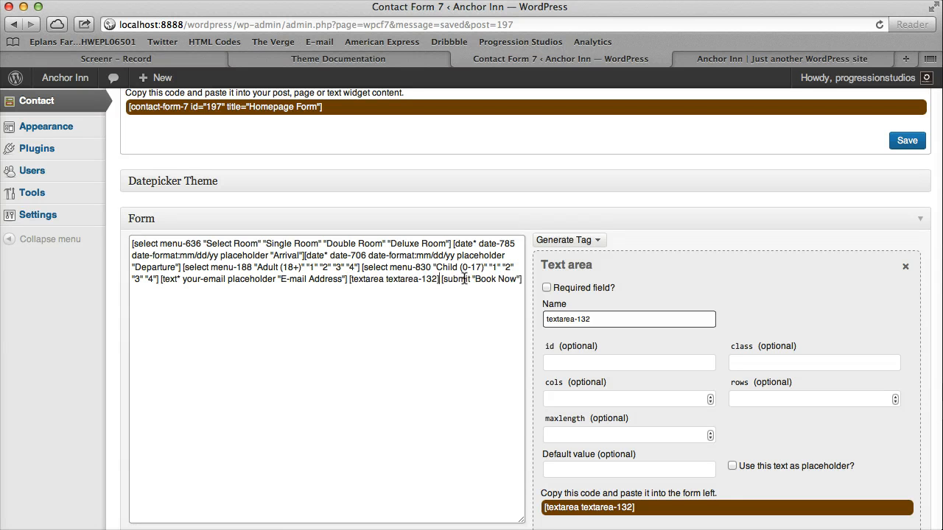
{"action": "left_click", "coordinate": [906, 139]}
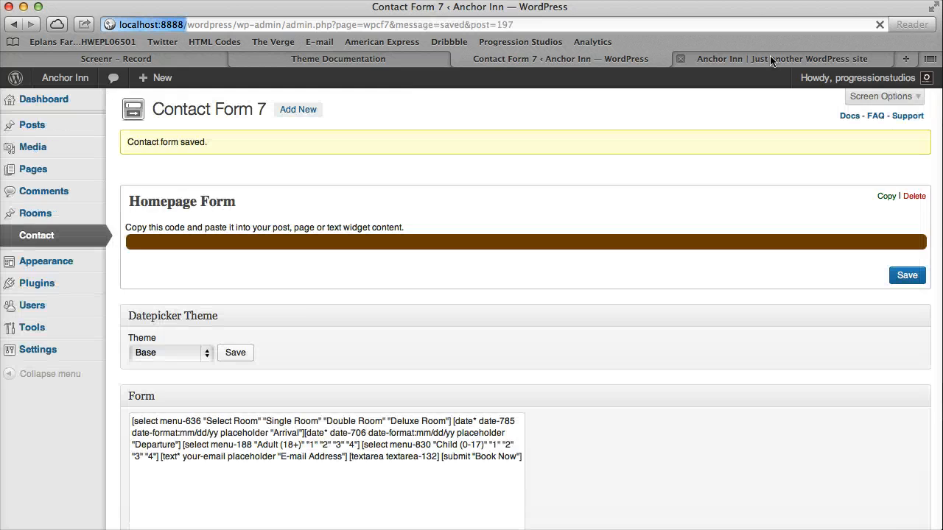
Reload the Anchor Inn homepage and check the new text area in the Make a Reservation form
{"action": "left_click", "coordinate": [772, 61]}
{"action": "key", "text": "super+r"}
{"action": "left_click", "coordinate": [233, 332]}
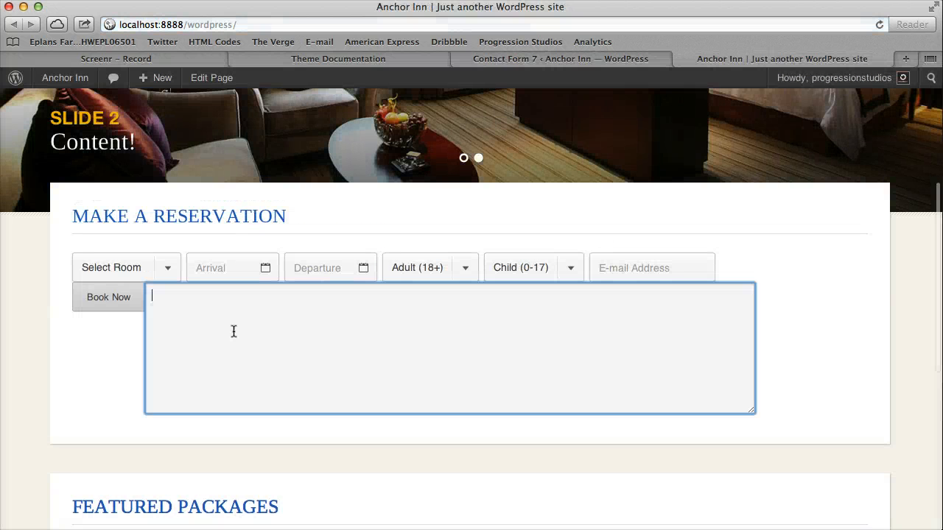
{"action": "left_click", "coordinate": [633, 148]}
{"action": "left_click", "coordinate": [713, 176]}
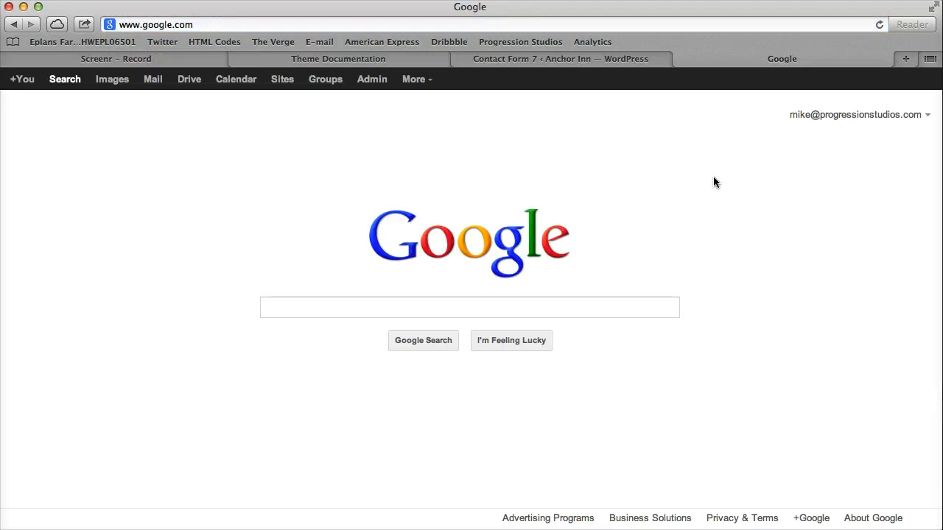
{"action": "key", "text": "BackSpace"}
{"action": "left_click", "coordinate": [460, 332]}
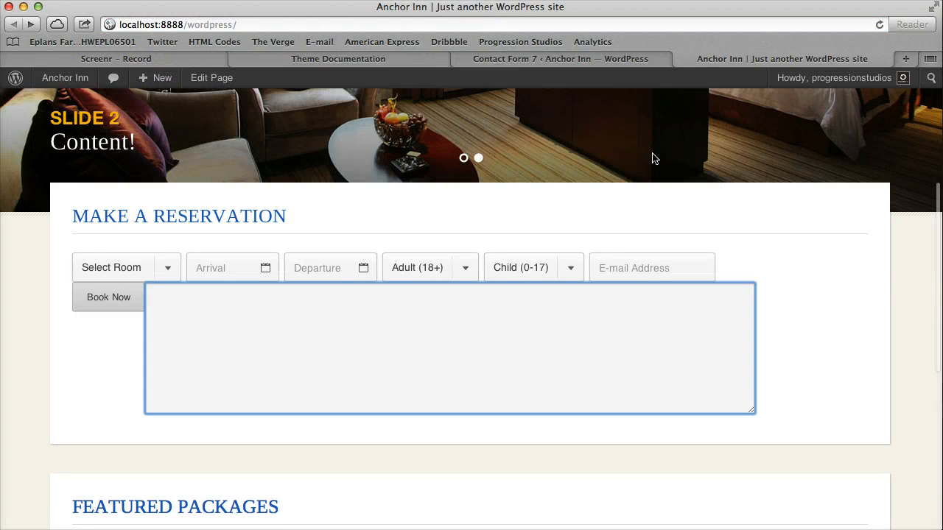
Return to the Contact Form 7 editor and remove the [textarea textarea-132] tag from the Homepage Form code
{"action": "left_click", "coordinate": [606, 60]}
{"action": "scroll", "coordinate": [379, 272], "scroll_direction": "down", "scroll_amount": 5}
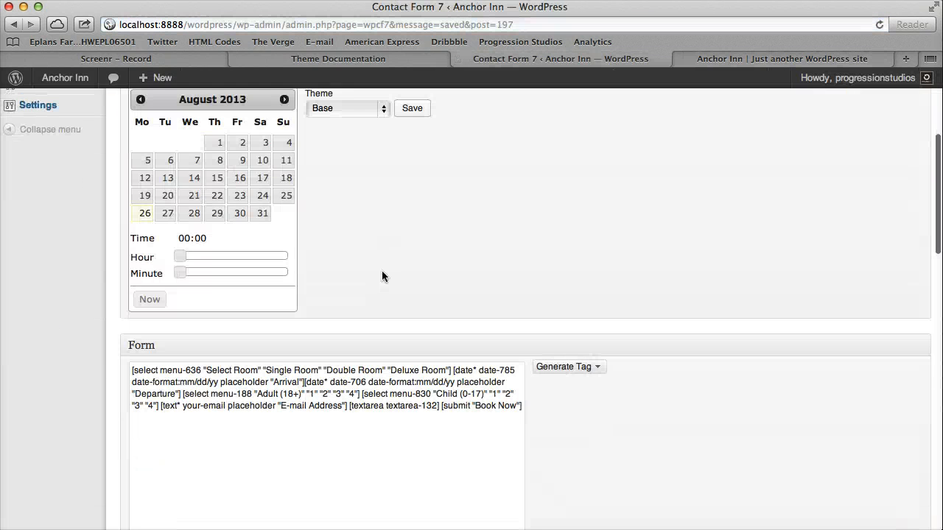
{"action": "left_click_drag", "start_coordinate": [439, 405], "coordinate": [349, 406]}
{"action": "key", "text": "super+x"}
Remove the [textarea-132] mail code and its empty line below # of Children from the Mail message body
{"action": "scroll", "coordinate": [412, 400], "scroll_direction": "down", "scroll_amount": 8}
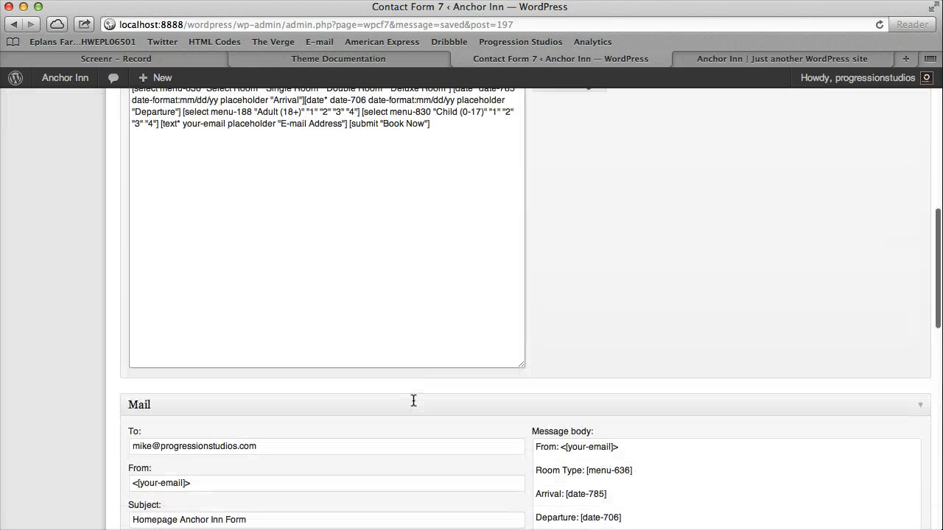
{"action": "left_click_drag", "start_coordinate": [632, 396], "coordinate": [492, 396]}
{"action": "key", "text": "BackSpace"}
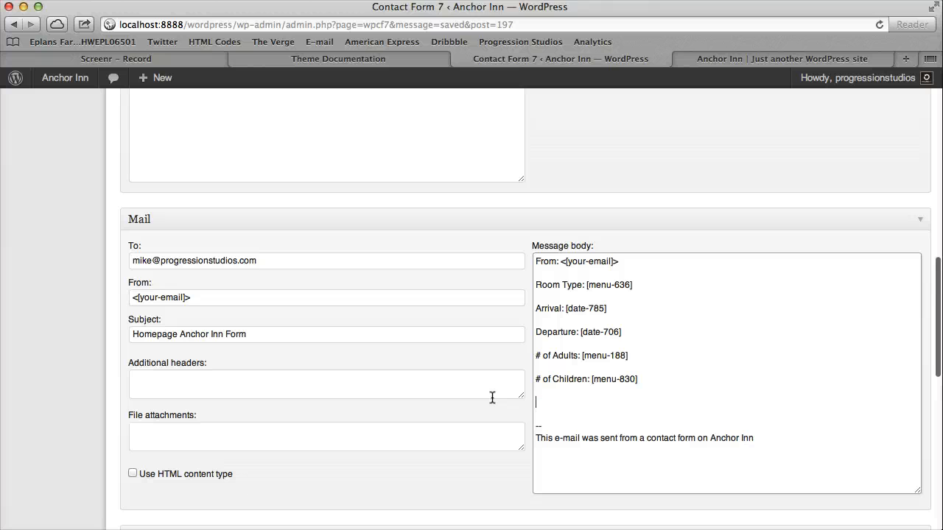
{"action": "key", "text": "BackSpace"}
{"action": "key", "text": "BackSpace"}
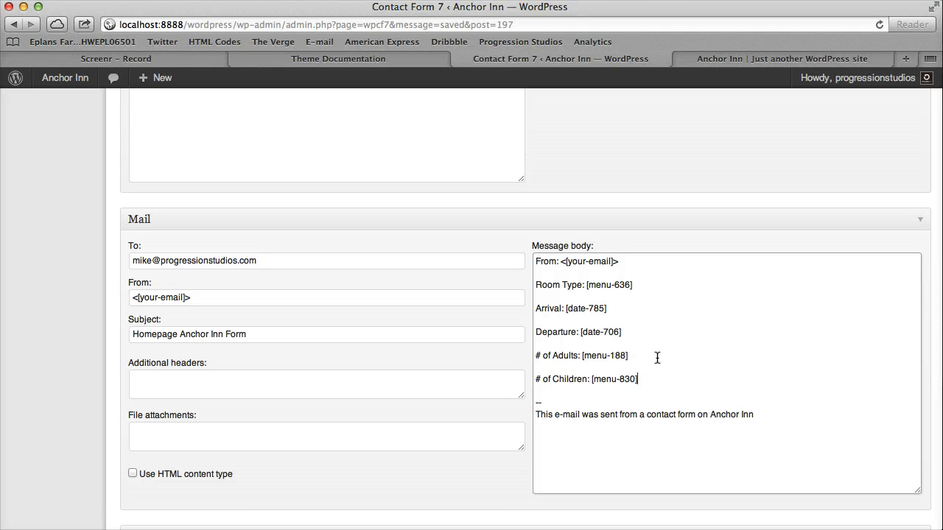
Replace the "Single Room" option with "Room Example" in the menu-636 select tag of the form code
{"action": "scroll", "coordinate": [657, 357], "scroll_direction": "up", "scroll_amount": 6}
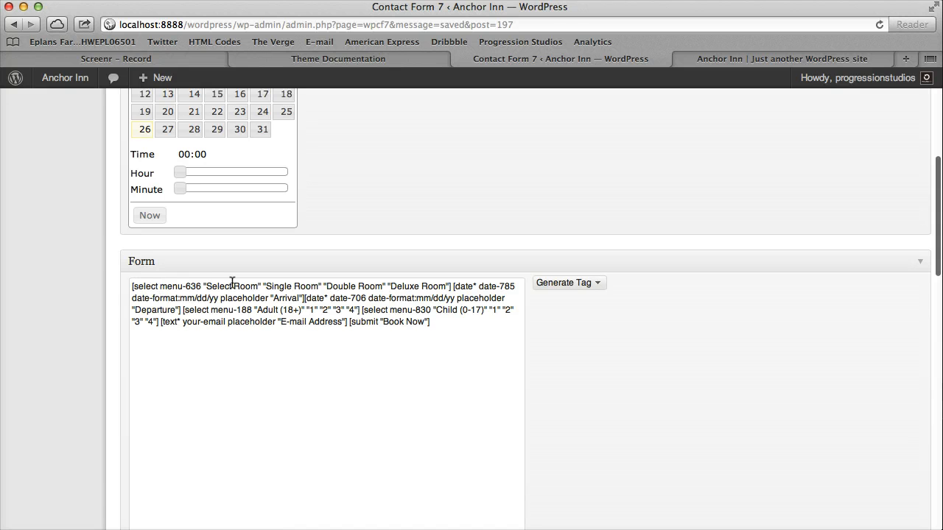
{"action": "left_click_drag", "start_coordinate": [205, 286], "coordinate": [447, 284]}
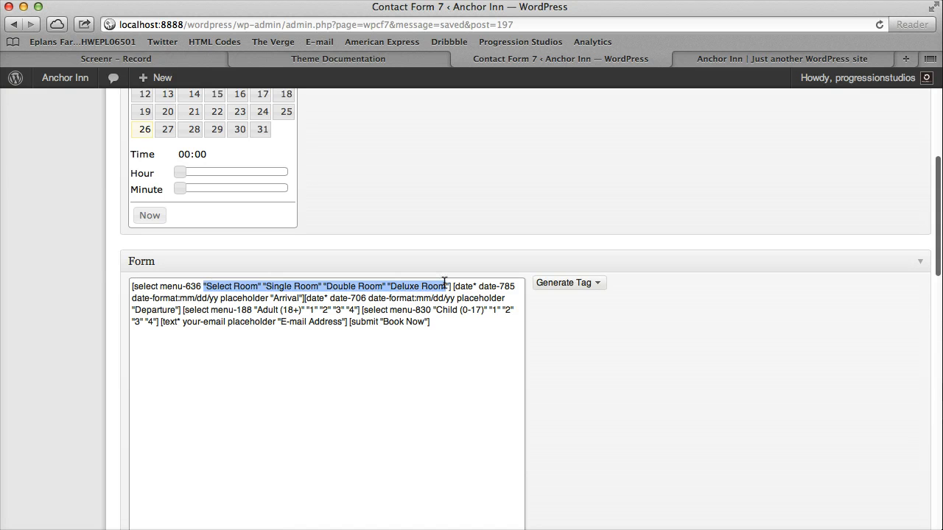
{"action": "left_click", "coordinate": [446, 284]}
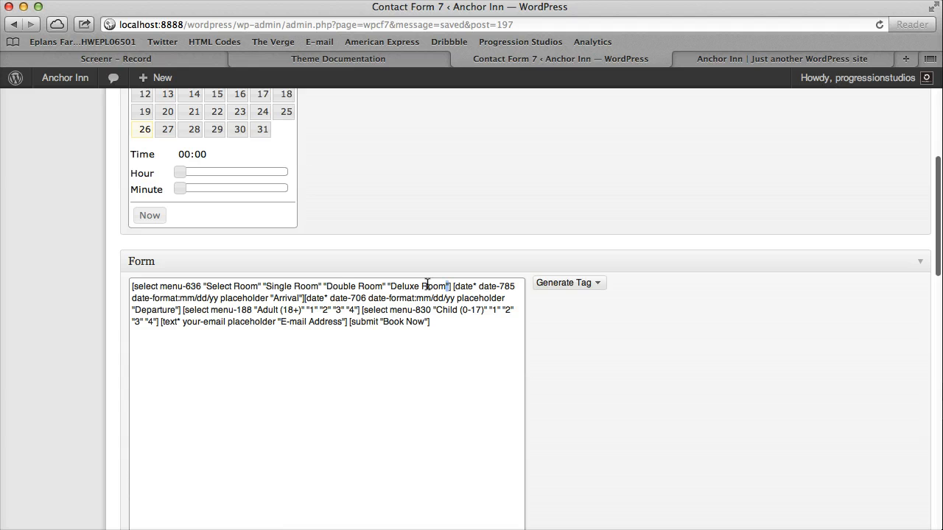
{"action": "double_click", "coordinate": [279, 286]}
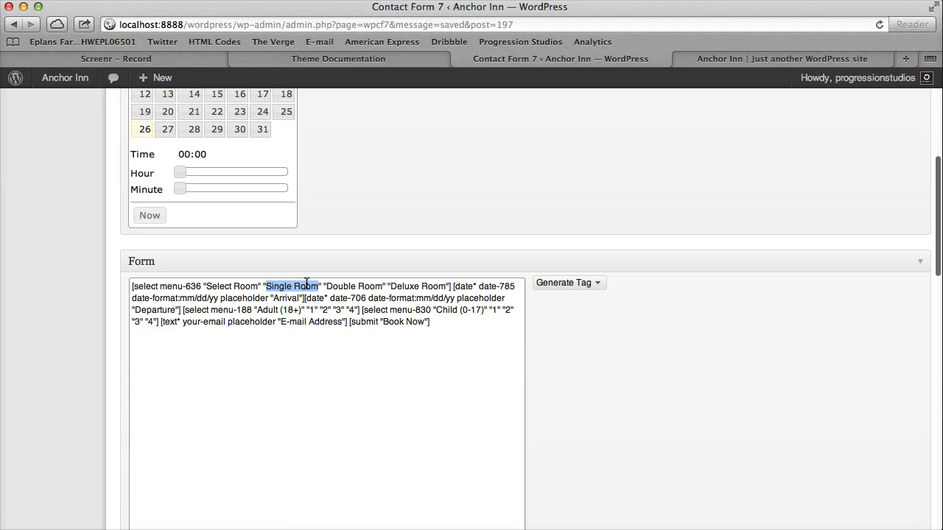
{"action": "type", "text": "Room Exam"}
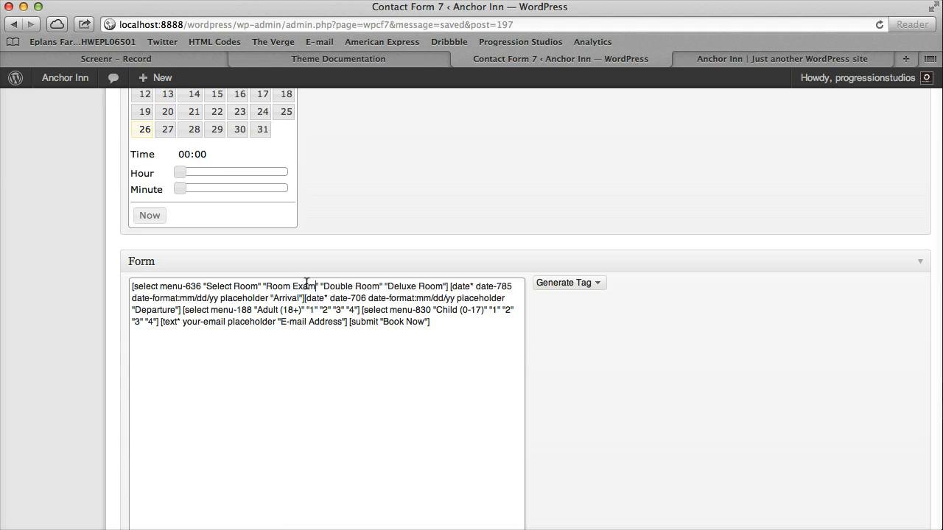
{"action": "type", "text": "ple"}
{"action": "key", "text": "BackSpace"}
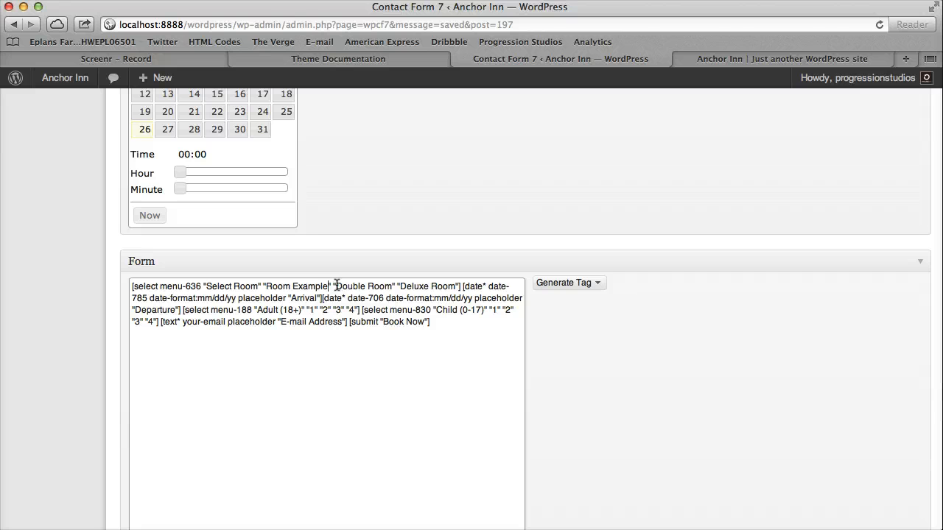
Duplicate the "Double Room" option in the room select tag and rename the copy "Room Example 2"
{"action": "left_click_drag", "start_coordinate": [333, 286], "coordinate": [389, 286]}
{"action": "key", "text": "super+c"}
{"action": "left_click", "coordinate": [396, 286]}
{"action": "key", "text": "super+v"}
{"action": "left_click_drag", "start_coordinate": [402, 285], "coordinate": [459, 286]}
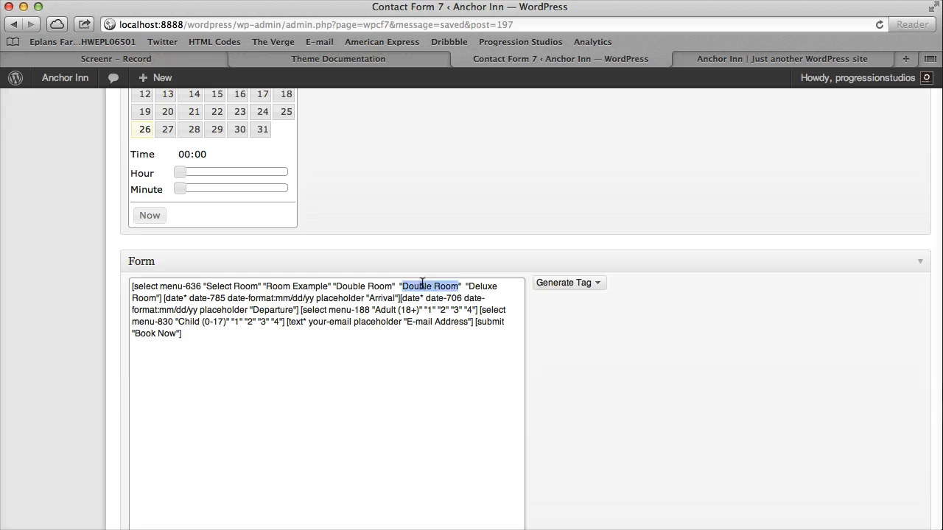
{"action": "type", "text": "Room Example 2"}
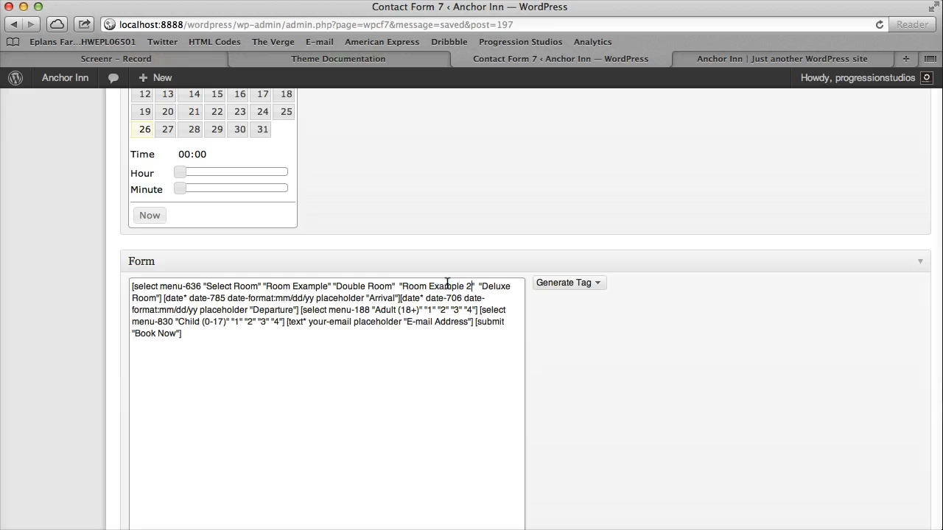
Add another room option named "Room Example 3" after "Room Example 2" in the select tag and save the form
{"action": "key", "text": "super+v"}
{"action": "double_click", "coordinate": [484, 287]}
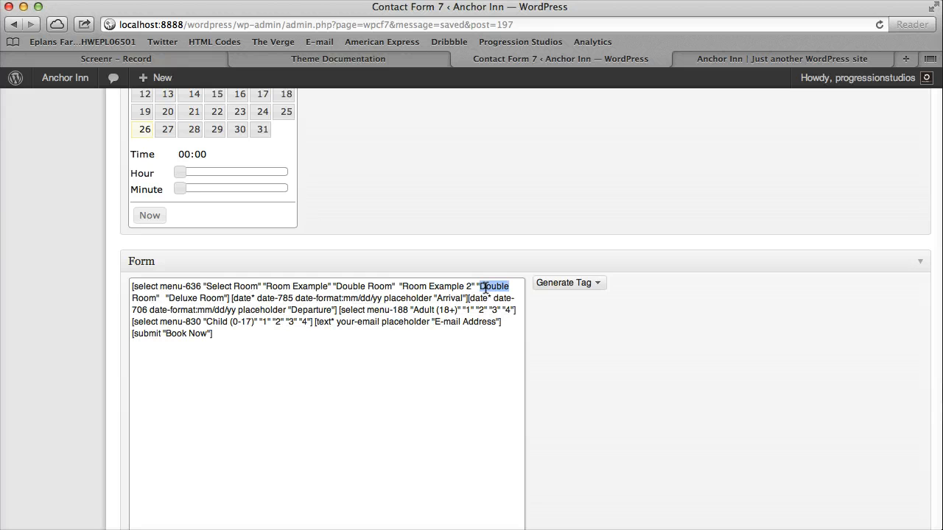
{"action": "left_click", "coordinate": [146, 296], "text": "shift"}
{"action": "type", "text": "R"}
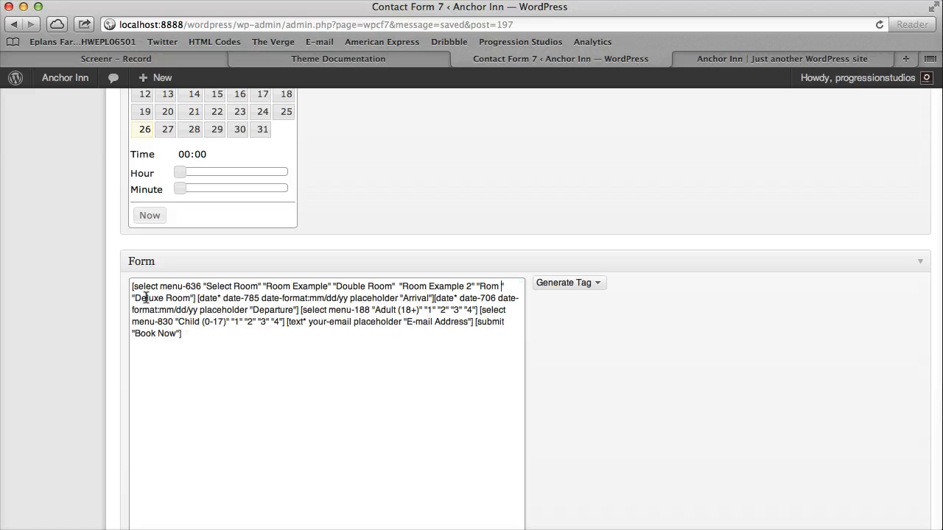
{"action": "type", "text": "oom Example 3"}
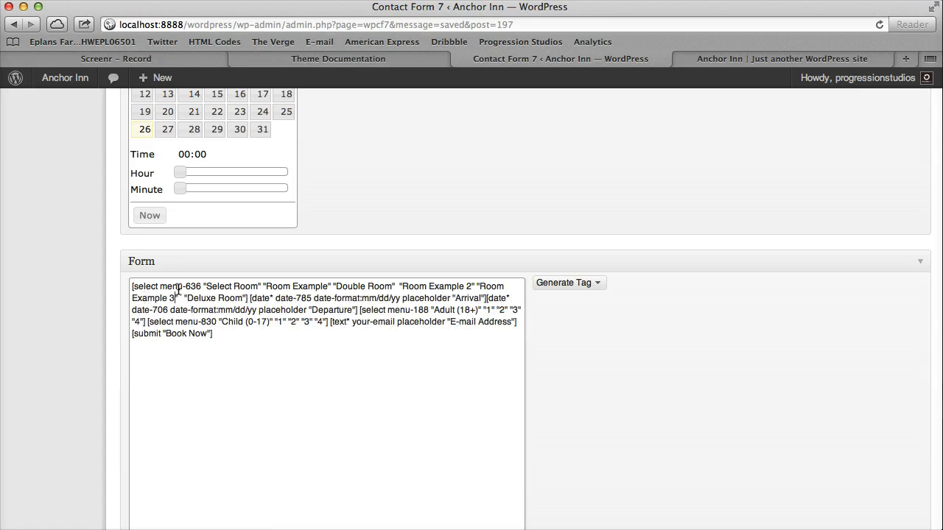
{"action": "scroll", "coordinate": [291, 248], "scroll_direction": "up", "scroll_amount": 5}
{"action": "left_click", "coordinate": [903, 123]}
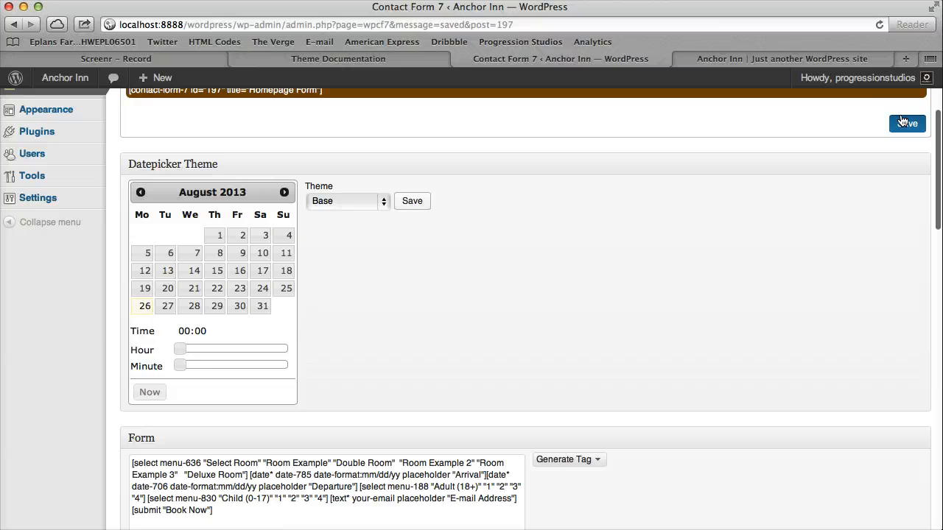
Reload the Anchor Inn homepage and check the choices offered by the Select Room field
{"action": "left_click", "coordinate": [795, 59]}
{"action": "key", "text": "super+r"}
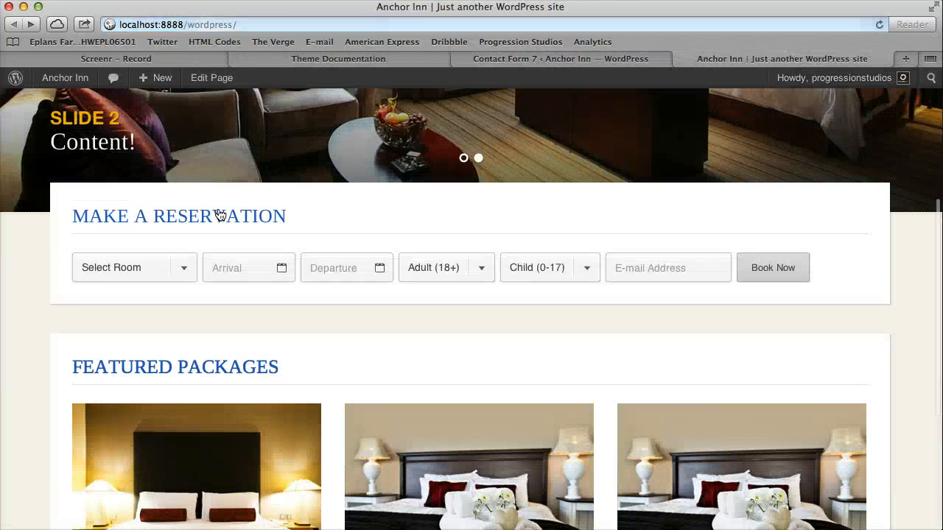
{"action": "left_click", "coordinate": [147, 267]}
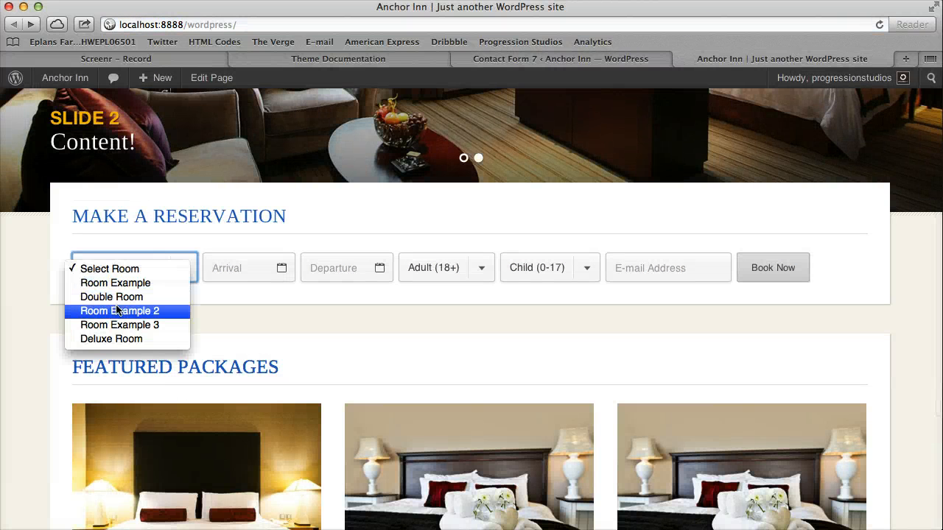
{"action": "left_click", "coordinate": [301, 284]}
{"action": "left_click", "coordinate": [405, 293]}
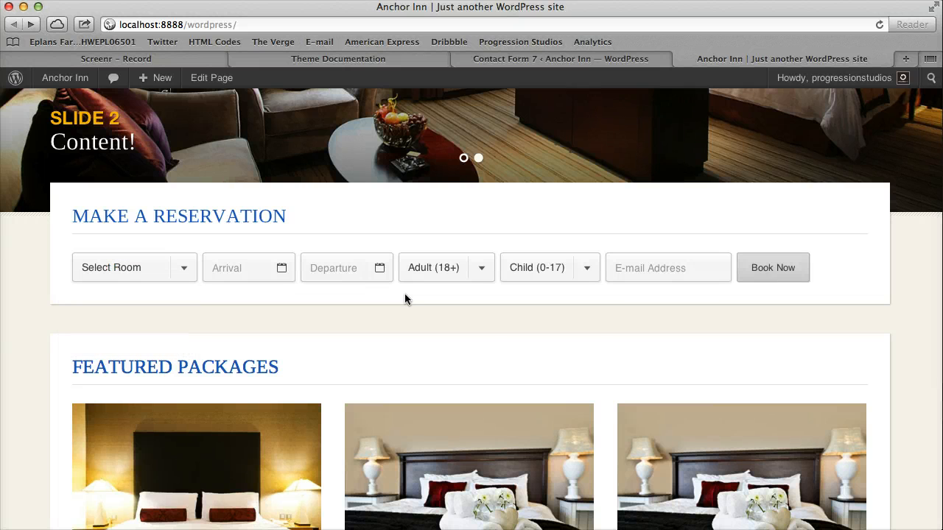
Check the choices offered by the Adult (18+) and Child (0-17) fields in the reservation form
{"action": "left_click", "coordinate": [449, 267]}
{"action": "left_click", "coordinate": [554, 321]}
{"action": "left_click", "coordinate": [549, 268]}
{"action": "left_click", "coordinate": [432, 267]}
{"action": "left_click", "coordinate": [446, 269]}
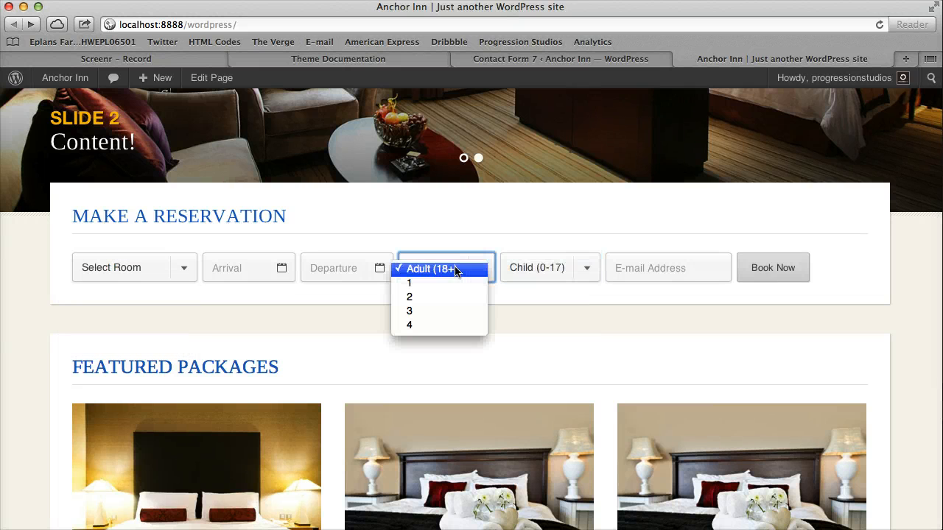
{"action": "left_click", "coordinate": [549, 267]}
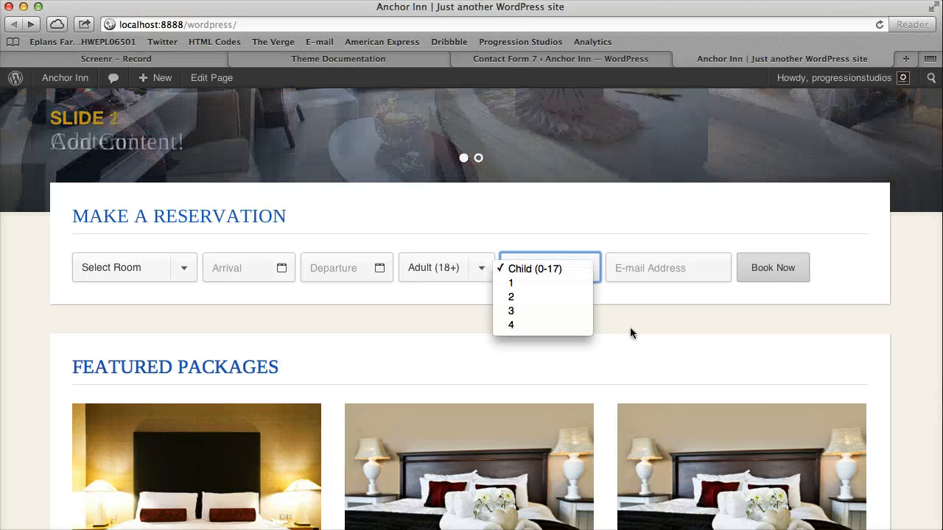
{"action": "left_click", "coordinate": [446, 268]}
{"action": "left_click", "coordinate": [533, 339]}
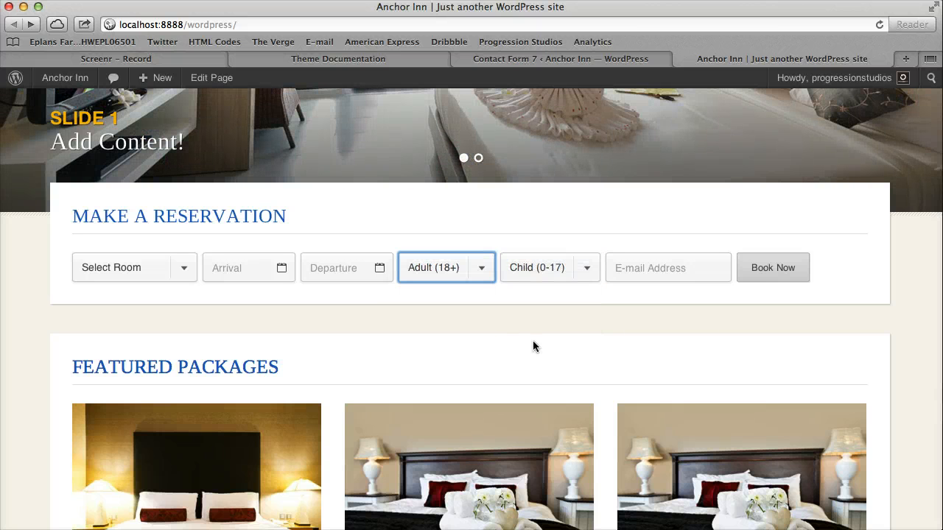
{"action": "left_click", "coordinate": [532, 340]}
Review the Make a Reservation form beneath the homepage slider, including its E-mail Address field and Arrival date picker
{"action": "scroll", "coordinate": [541, 337], "scroll_direction": "up", "scroll_amount": 5}
{"action": "scroll", "coordinate": [544, 341], "scroll_direction": "up", "scroll_amount": 3}
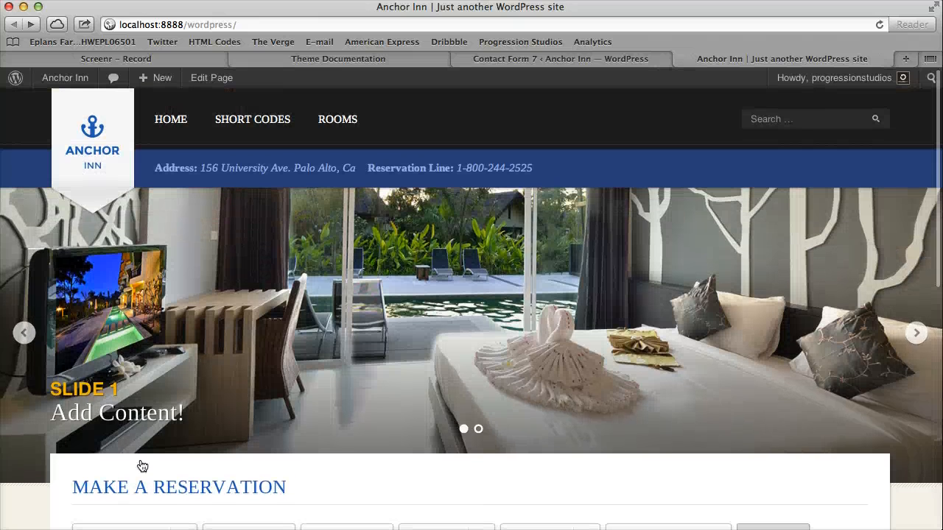
{"action": "scroll", "coordinate": [294, 353], "scroll_direction": "down", "scroll_amount": 5}
{"action": "scroll", "coordinate": [193, 375], "scroll_direction": "up", "scroll_amount": 1}
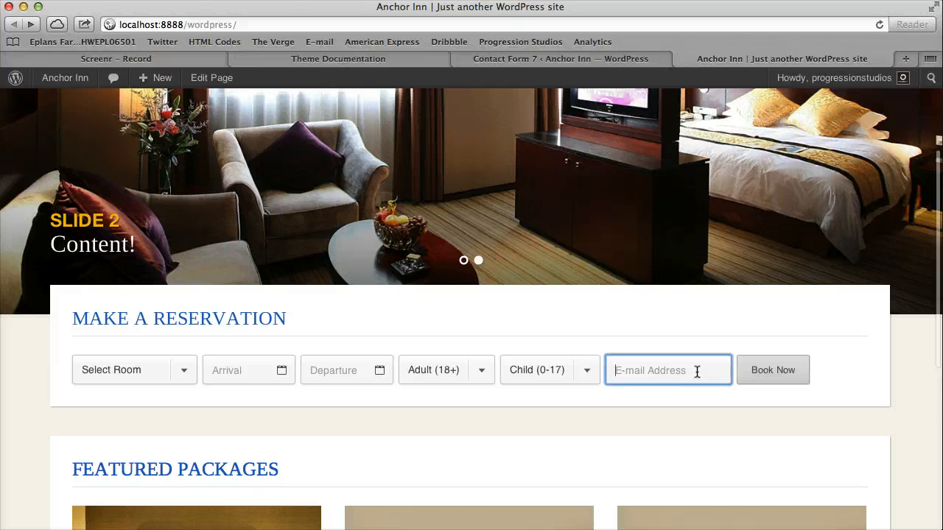
{"action": "scroll", "coordinate": [694, 312], "scroll_direction": "up", "scroll_amount": 3}
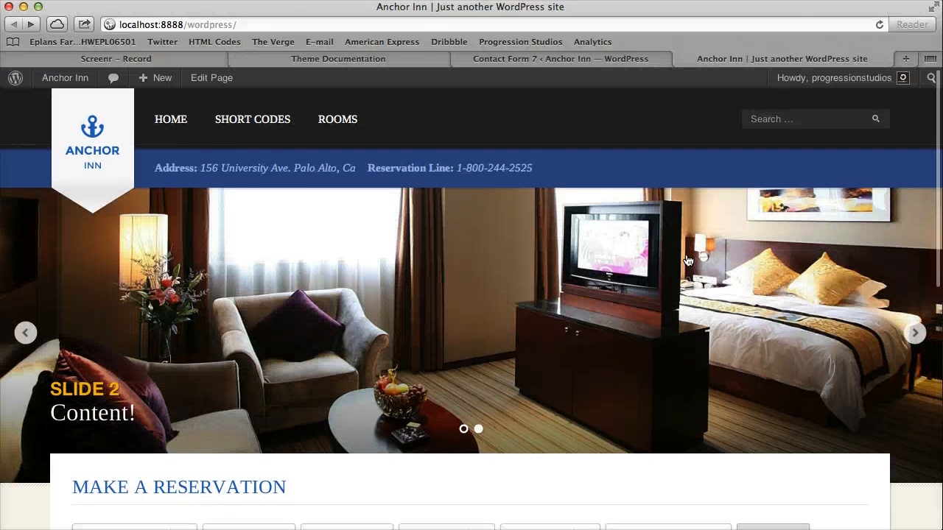
{"action": "scroll", "coordinate": [686, 357], "scroll_direction": "down", "scroll_amount": 5}
{"action": "scroll", "coordinate": [686, 357], "scroll_direction": "up", "scroll_amount": 7}
{"action": "scroll", "coordinate": [572, 329], "scroll_direction": "down", "scroll_amount": 6}
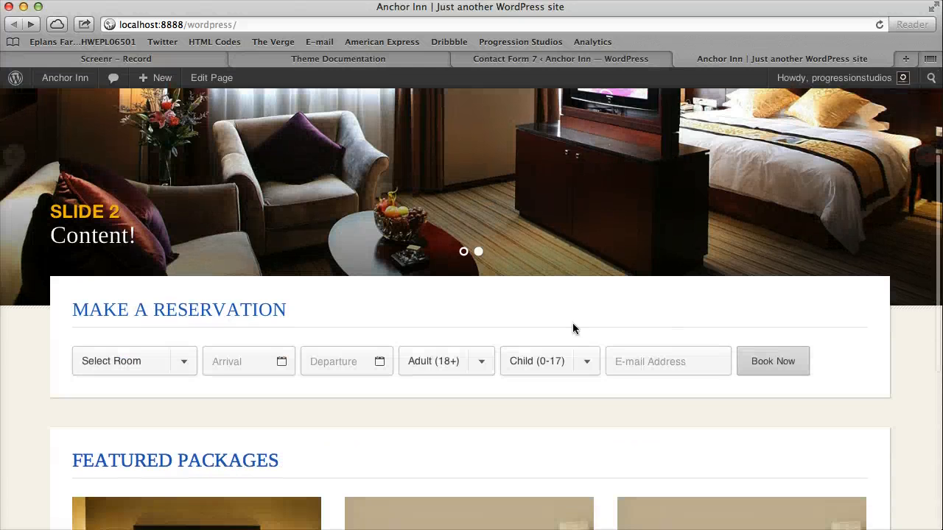
{"action": "left_click", "coordinate": [232, 363]}
{"action": "left_click", "coordinate": [496, 312]}
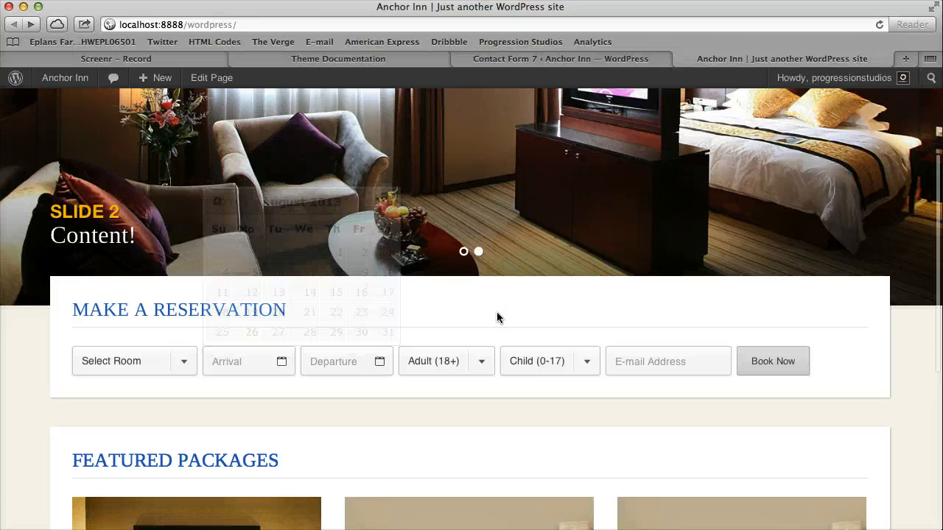
{"action": "scroll", "coordinate": [496, 324], "scroll_direction": "up", "scroll_amount": 3}
Open the Booking Page Form for editing from the Contact Form 7 form list
{"action": "left_click", "coordinate": [586, 59]}
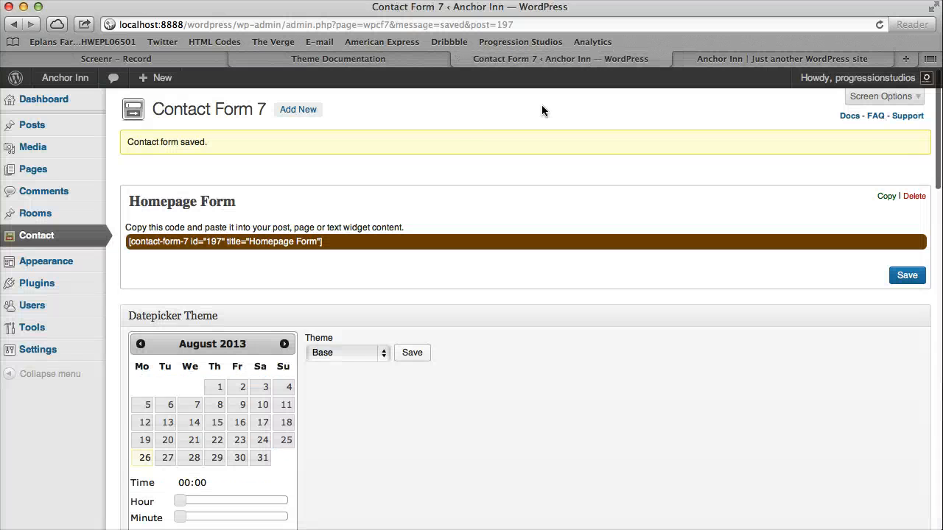
{"action": "left_click", "coordinate": [72, 236]}
{"action": "left_click", "coordinate": [165, 213]}
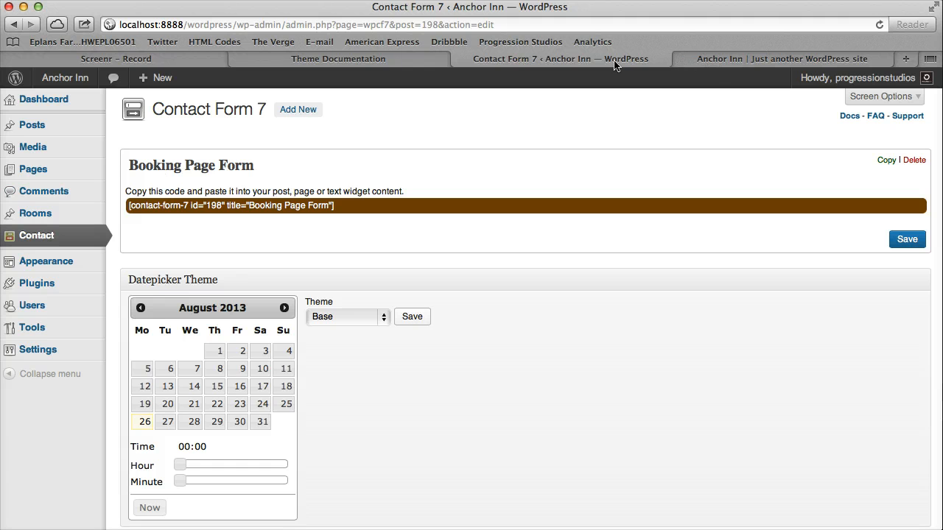
Create a new page titled "Booking Form Example" and publish it
{"action": "left_click", "coordinate": [62, 172]}
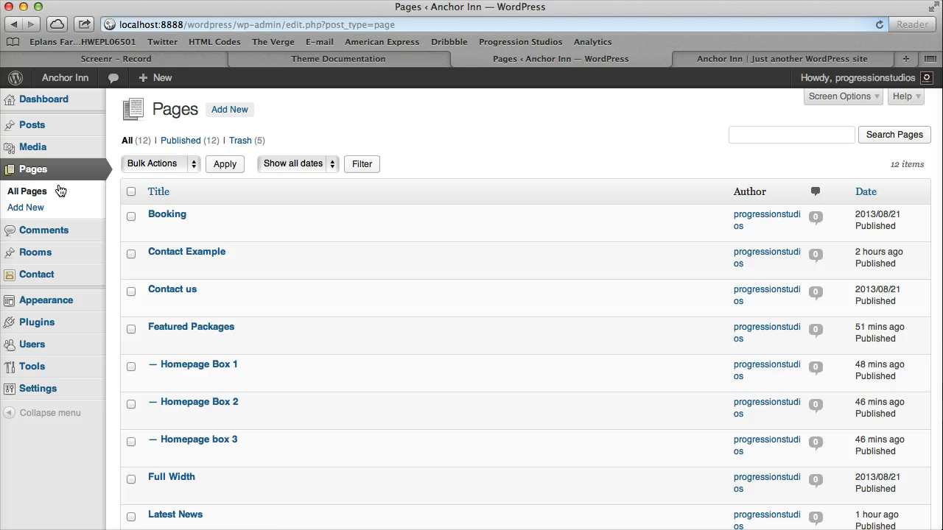
{"action": "left_click", "coordinate": [25, 207]}
{"action": "type", "text": "B"}
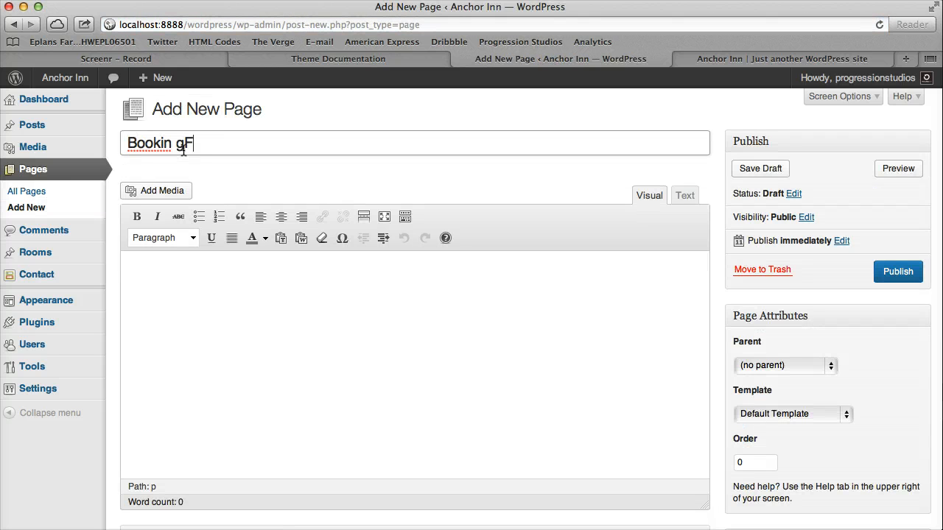
{"action": "type", "text": "ooking Form Example"}
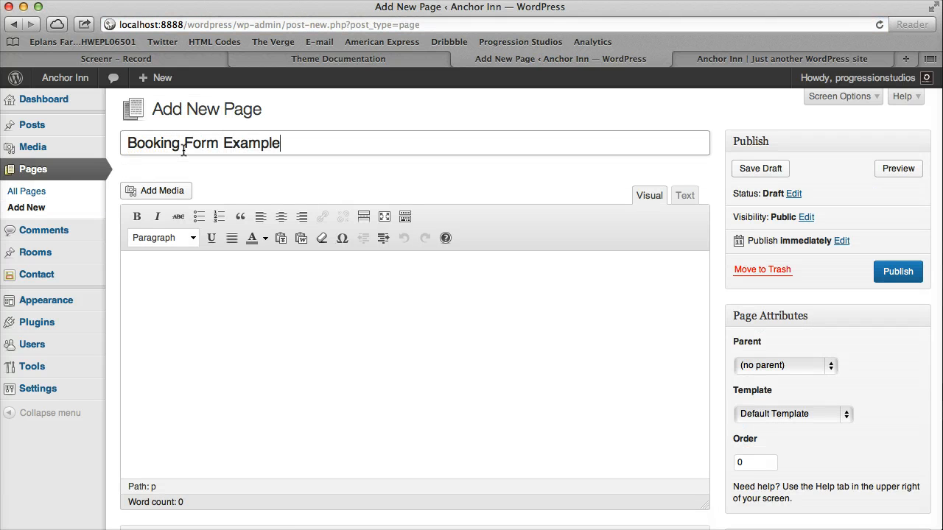
{"action": "left_click", "coordinate": [903, 274]}
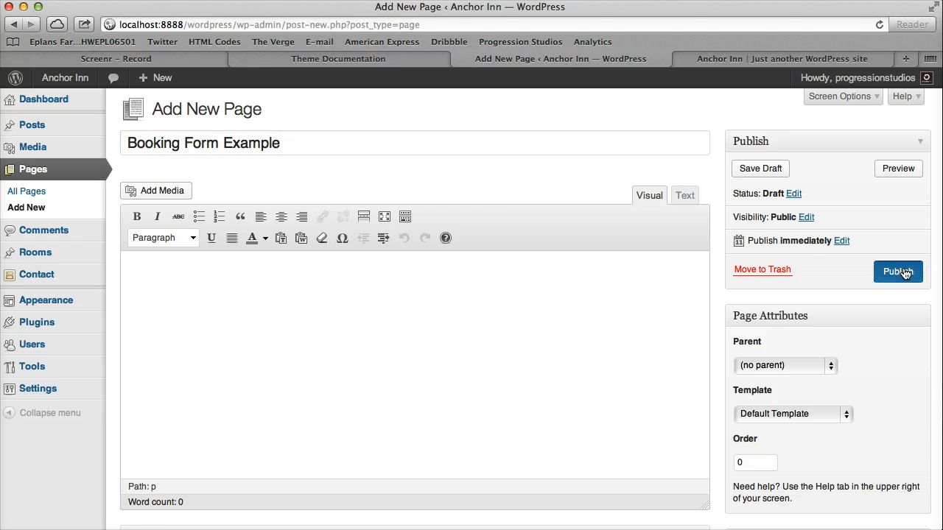
Open the published Booking Form Example page in a new browser tab and view it
{"action": "right_click", "coordinate": [215, 79]}
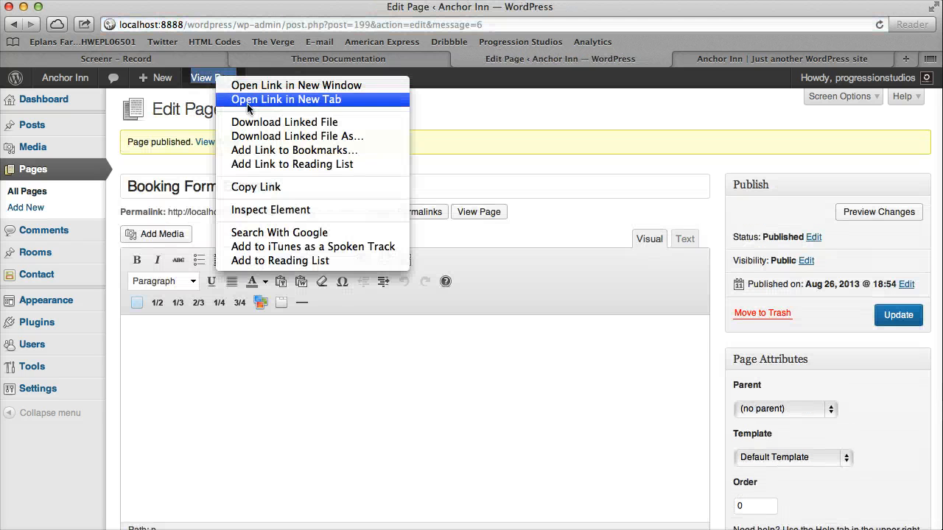
{"action": "left_click", "coordinate": [286, 99]}
{"action": "left_click", "coordinate": [547, 59]}
{"action": "left_click", "coordinate": [767, 58]}
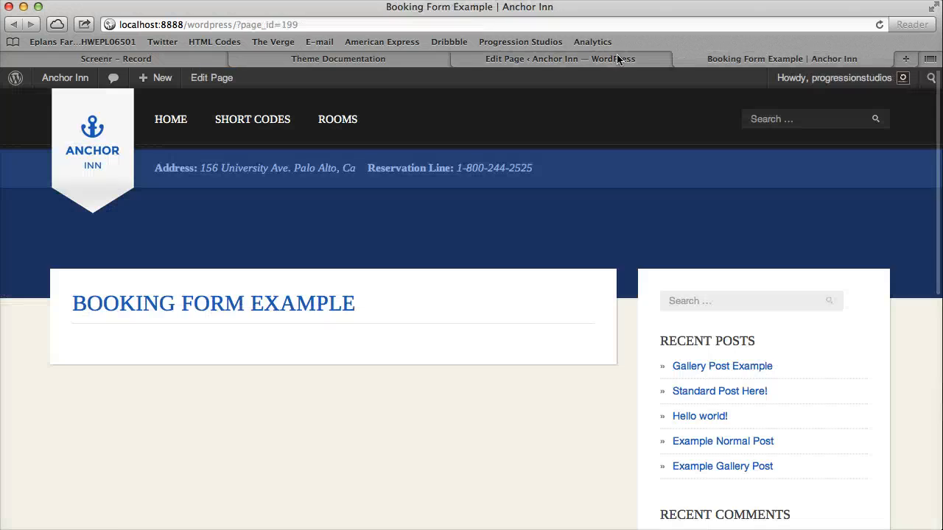
Copy the Booking Page Form's shortcode from the Contact Form 7 form list
{"action": "left_click", "coordinate": [613, 56]}
{"action": "left_click", "coordinate": [836, 60]}
{"action": "left_click", "coordinate": [458, 59]}
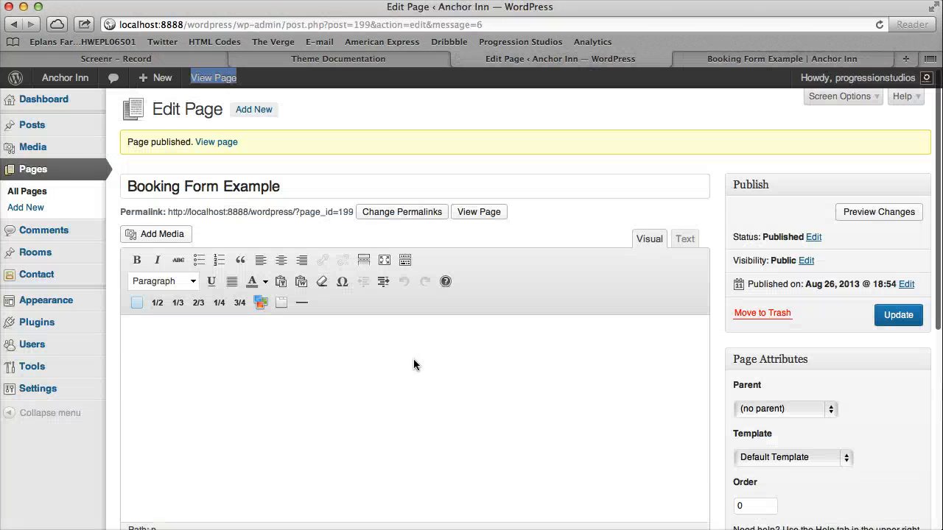
{"action": "left_click", "coordinate": [26, 272]}
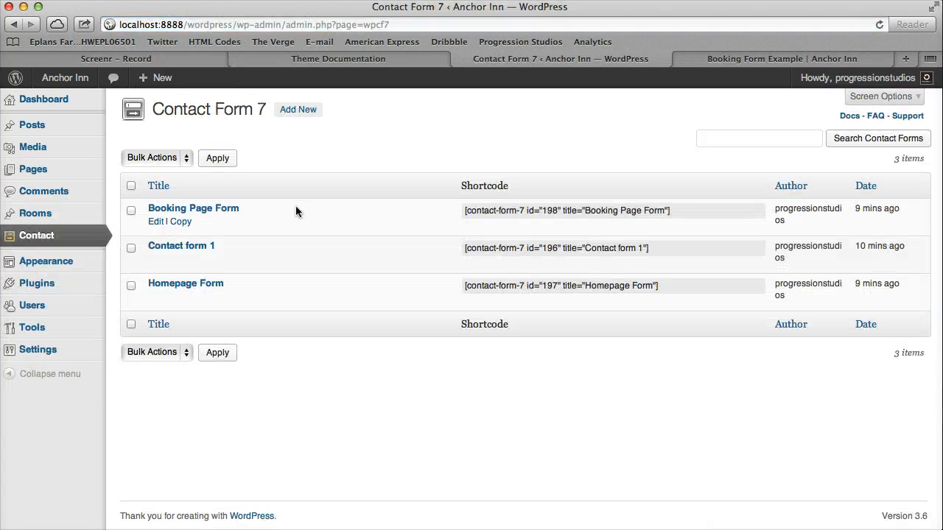
{"action": "left_click", "coordinate": [491, 210]}
{"action": "right_click", "coordinate": [500, 209]}
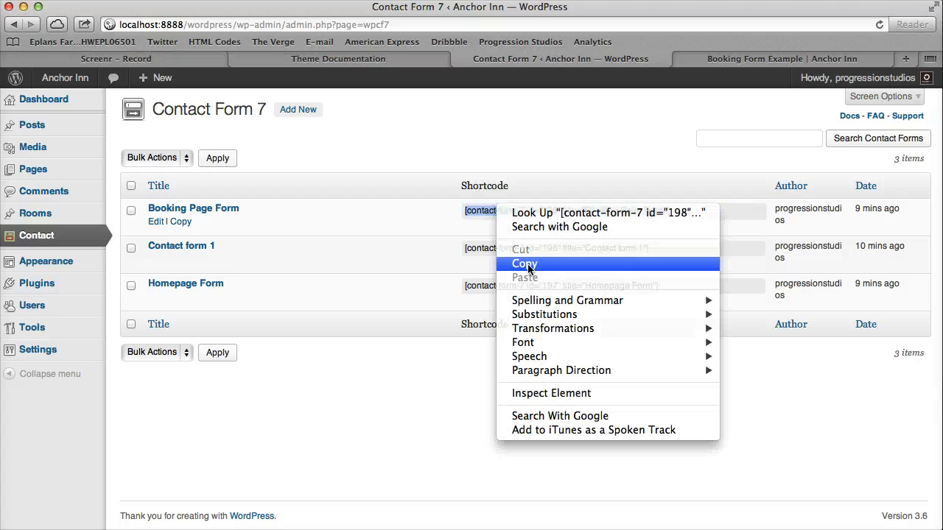
{"action": "left_click", "coordinate": [526, 261]}
Add the shortcode [contact-form-7 id="198" title="Booking Page Form"] to the Booking Form Example page's content and update the page
{"action": "left_click", "coordinate": [763, 59]}
{"action": "left_click", "coordinate": [210, 80]}
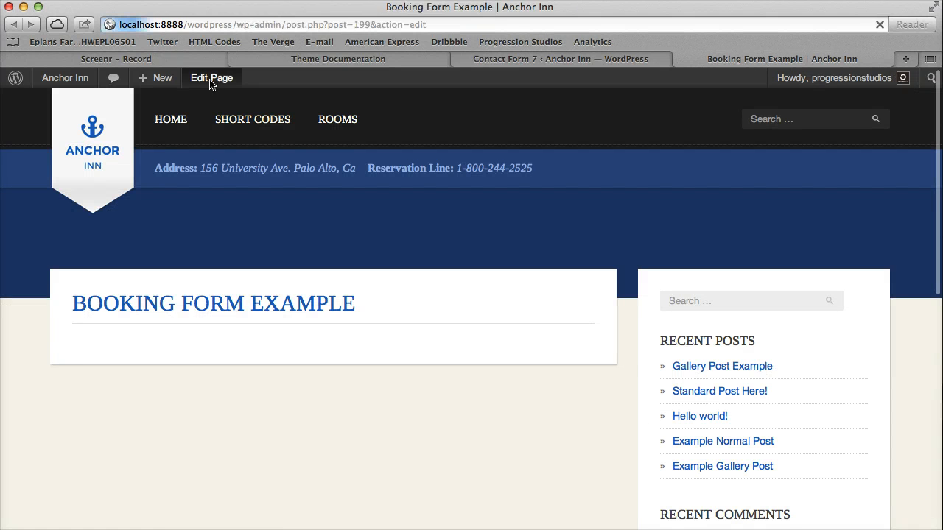
{"action": "key", "text": "super+v"}
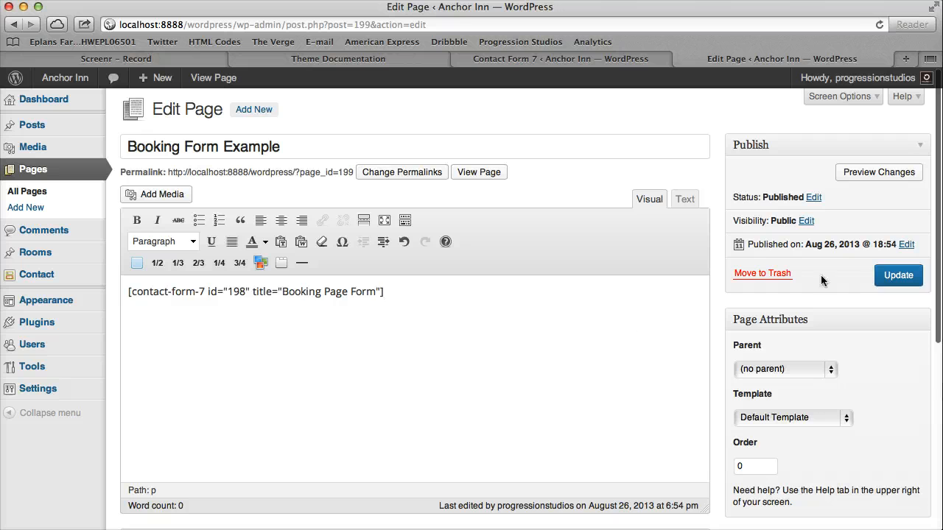
{"action": "left_click", "coordinate": [894, 275]}
View the updated Booking Form Example page and look over the form embedded in it
{"action": "left_click", "coordinate": [204, 78]}
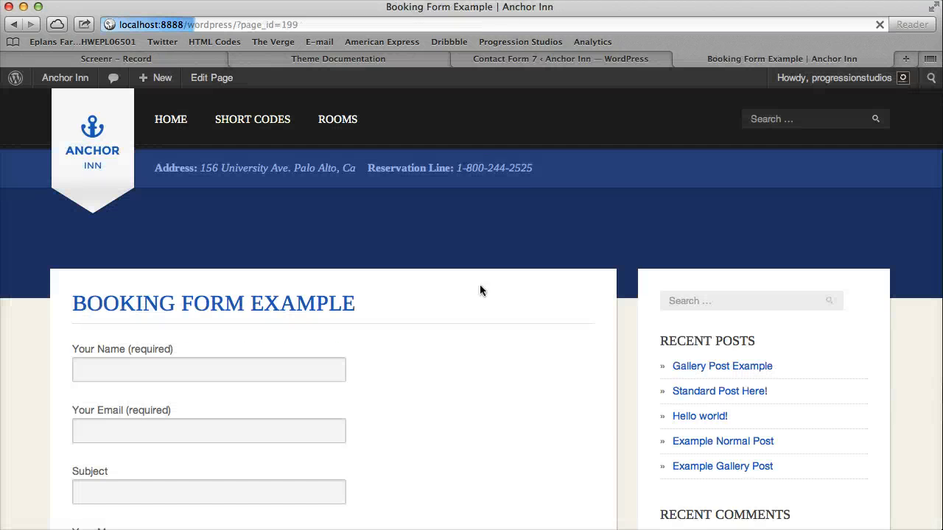
{"action": "scroll", "coordinate": [479, 284], "scroll_direction": "down", "scroll_amount": 5}
{"action": "scroll", "coordinate": [479, 284], "scroll_direction": "up", "scroll_amount": 5}
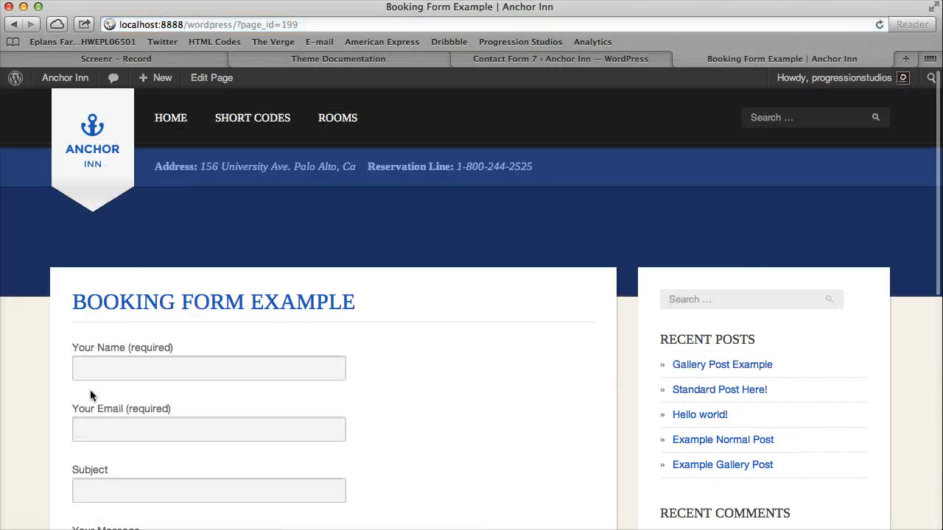
{"action": "scroll", "coordinate": [217, 310], "scroll_direction": "down", "scroll_amount": 5}
{"action": "scroll", "coordinate": [217, 310], "scroll_direction": "up", "scroll_amount": 5}
Open the Booking Page Form for editing from the Contact Form 7 list and go to its form template
{"action": "left_click", "coordinate": [612, 60]}
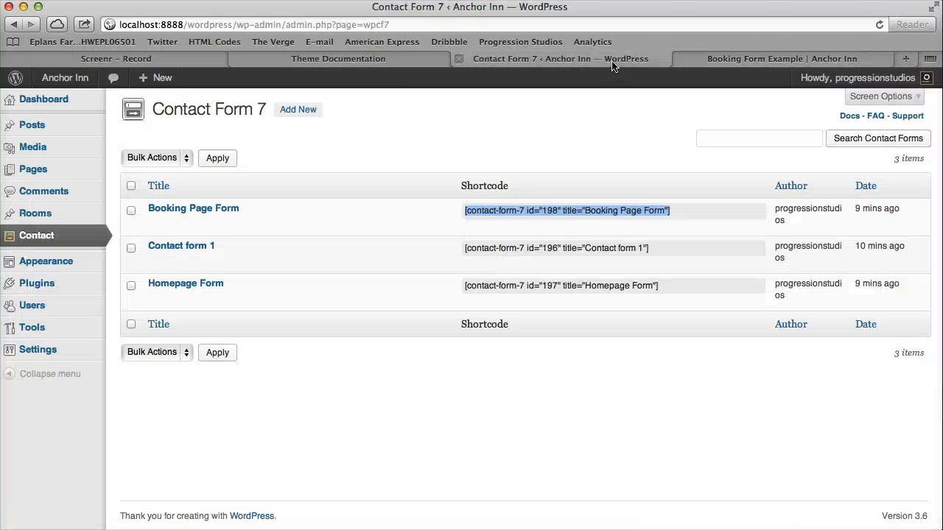
{"action": "left_click", "coordinate": [190, 210]}
{"action": "scroll", "coordinate": [359, 185], "scroll_direction": "down", "scroll_amount": 3}
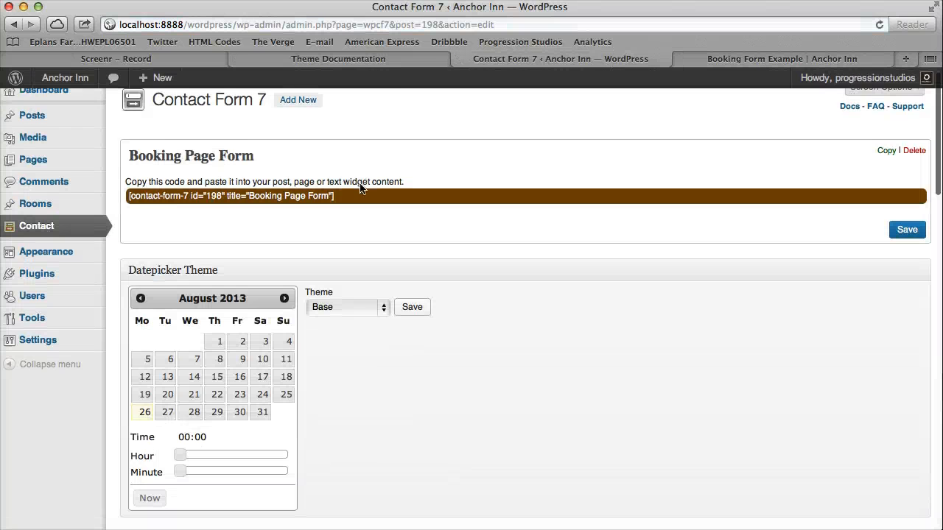
{"action": "scroll", "coordinate": [359, 184], "scroll_direction": "down", "scroll_amount": 3}
Copy the form code, from the Name field to the Book Now submit tag, in the documentation's Booking Page Reservation Form section
{"action": "left_click", "coordinate": [361, 62]}
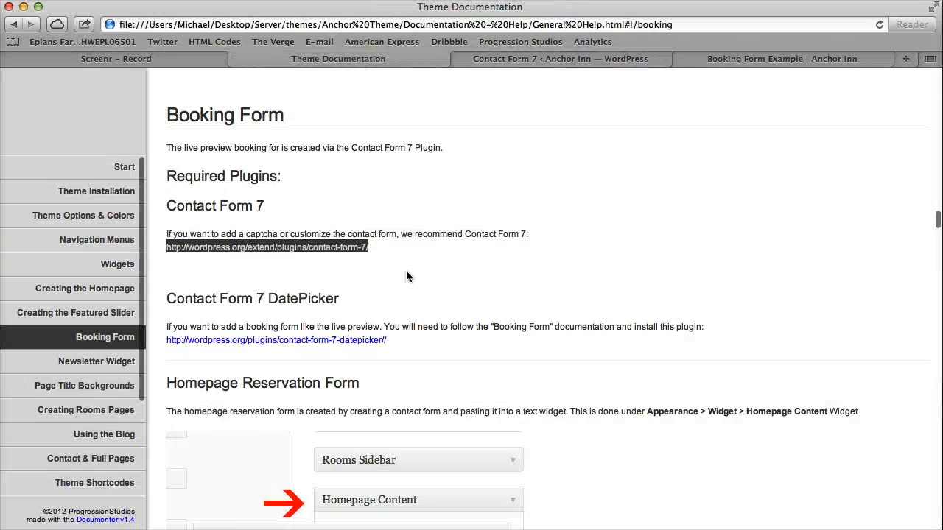
{"action": "scroll", "coordinate": [408, 270], "scroll_direction": "down", "scroll_amount": 5}
{"action": "scroll", "coordinate": [408, 270], "scroll_direction": "down", "scroll_amount": 6}
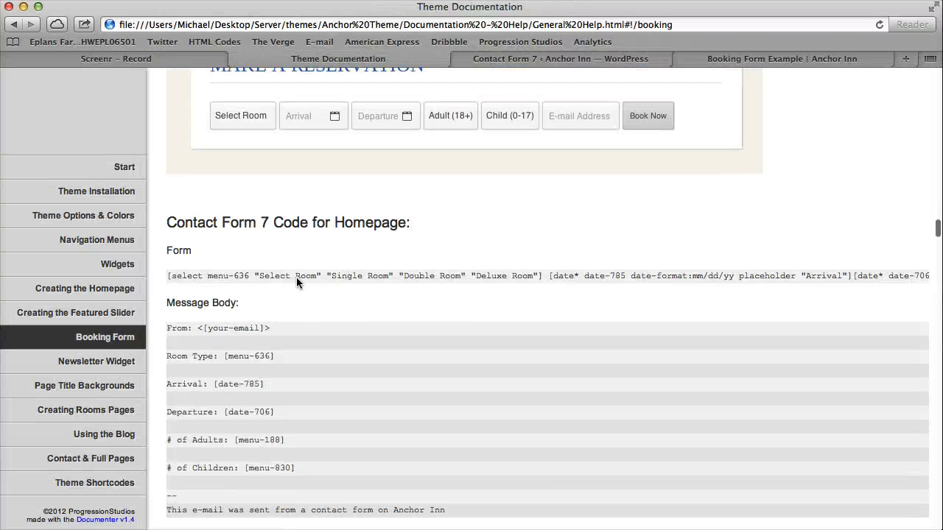
{"action": "scroll", "coordinate": [298, 274], "scroll_direction": "down", "scroll_amount": 15}
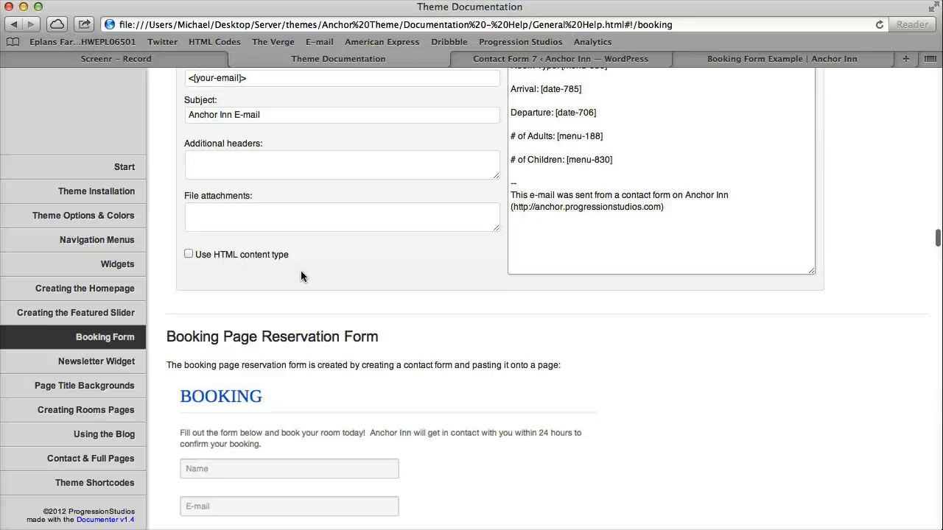
{"action": "scroll", "coordinate": [300, 276], "scroll_direction": "down", "scroll_amount": 2}
{"action": "left_click_drag", "start_coordinate": [177, 254], "coordinate": [405, 258]}
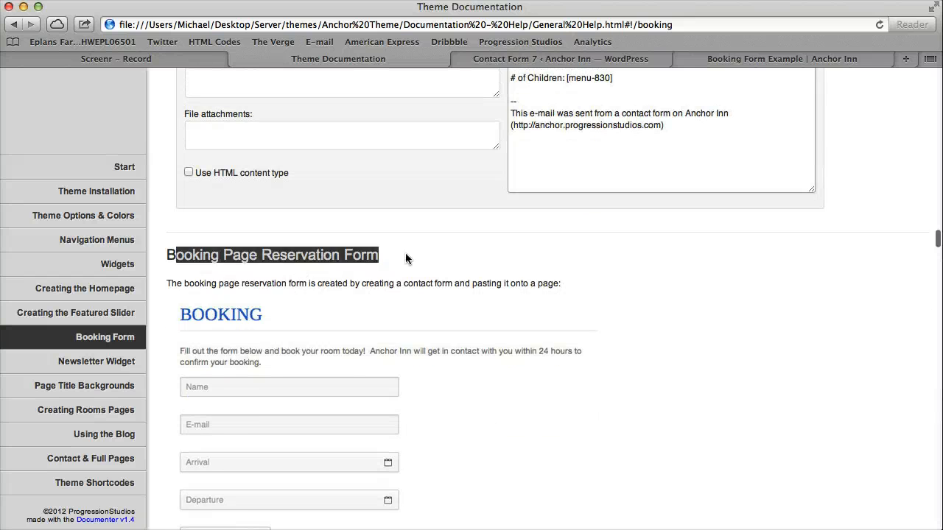
{"action": "scroll", "coordinate": [464, 282], "scroll_direction": "down", "scroll_amount": 4}
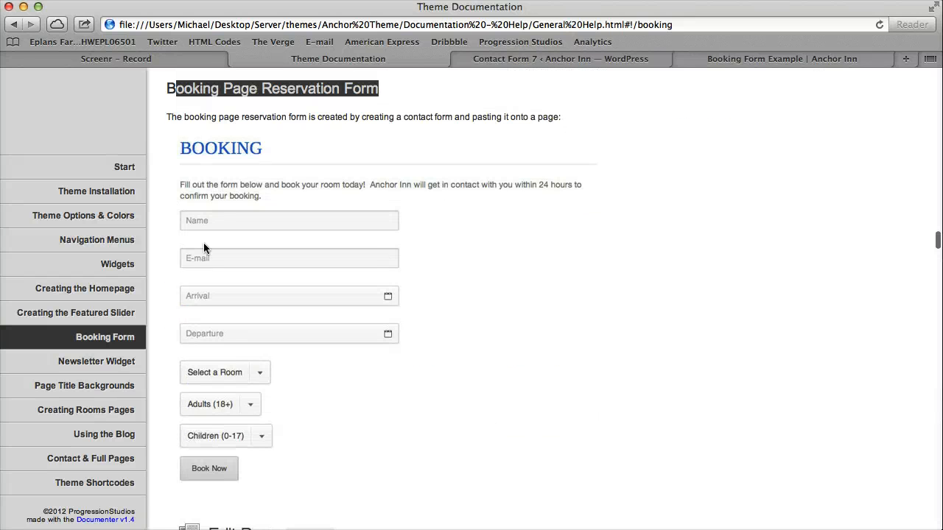
{"action": "scroll", "coordinate": [358, 332], "scroll_direction": "down", "scroll_amount": 2}
{"action": "scroll", "coordinate": [322, 300], "scroll_direction": "down", "scroll_amount": 7}
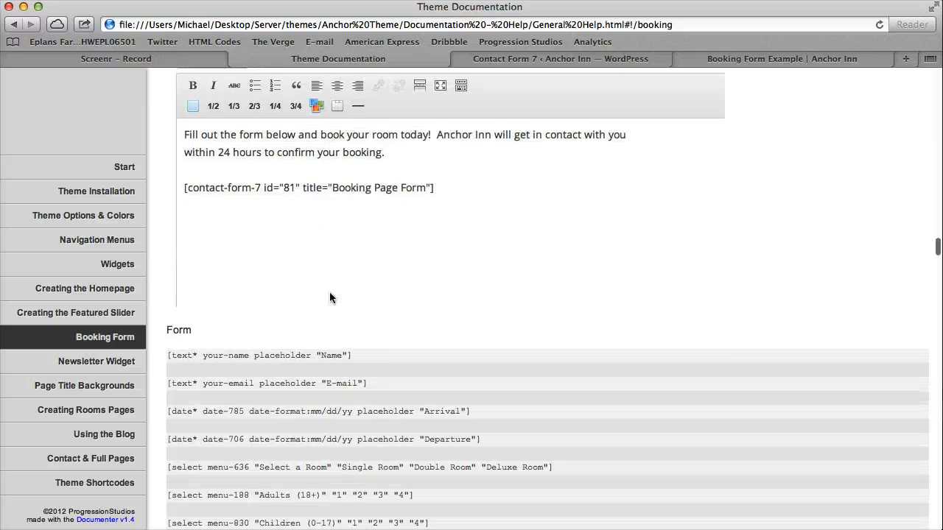
{"action": "left_click_drag", "start_coordinate": [168, 200], "coordinate": [266, 401]}
Replace the whole default form template of the Booking Page Form with the copied booking form code
{"action": "left_click", "coordinate": [666, 58]}
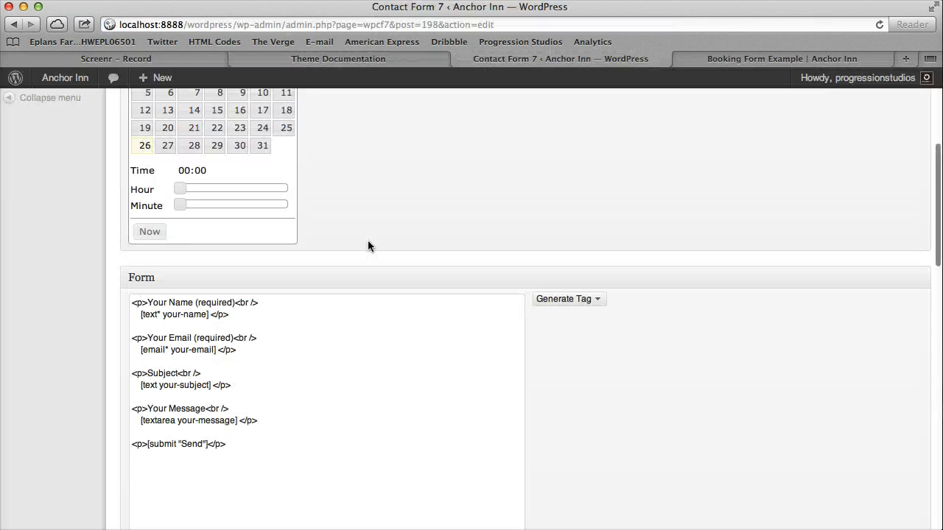
{"action": "left_click", "coordinate": [290, 410]}
{"action": "key", "text": "ctrl+a"}
{"action": "key", "text": "ctrl+v"}
Copy the Message Body code for the booking page reservation form from the theme documentation
{"action": "left_click", "coordinate": [400, 58]}
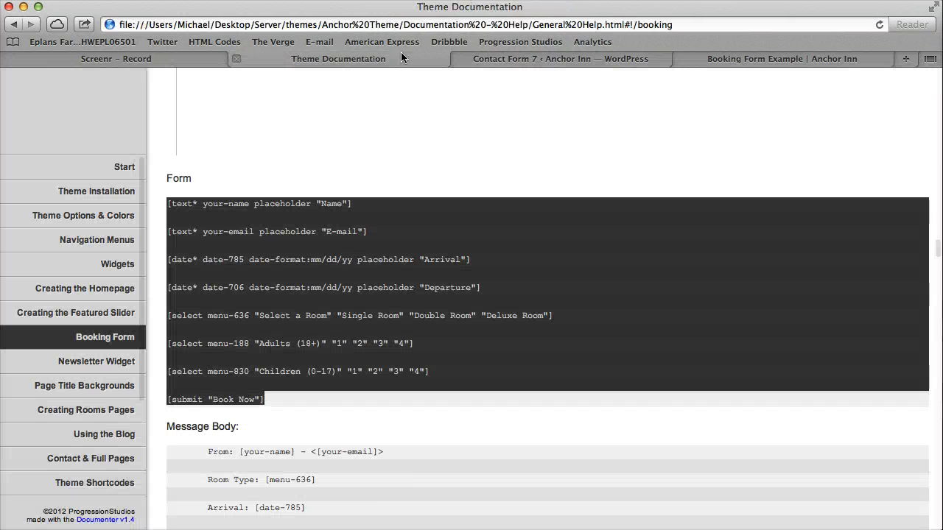
{"action": "scroll", "coordinate": [480, 267], "scroll_direction": "down", "scroll_amount": 6}
{"action": "left_click_drag", "start_coordinate": [208, 196], "coordinate": [477, 375]}
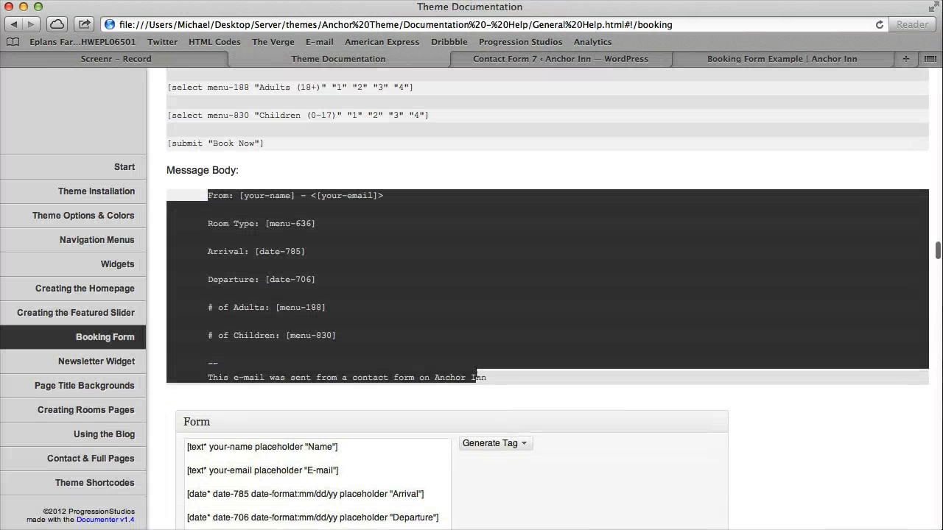
Replace the Booking Page Form's mail message body with the copied code and save the form
{"action": "left_click", "coordinate": [516, 56]}
{"action": "scroll", "coordinate": [745, 256], "scroll_direction": "down", "scroll_amount": 10}
{"action": "key", "text": "super+a"}
{"action": "key", "text": "super+v"}
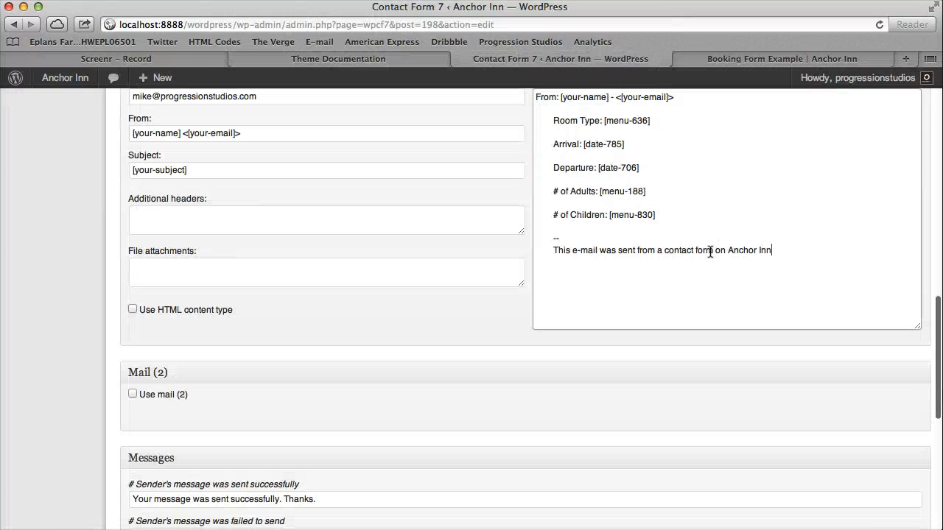
{"action": "scroll", "coordinate": [700, 254], "scroll_direction": "up", "scroll_amount": 3}
{"action": "scroll", "coordinate": [699, 258], "scroll_direction": "down", "scroll_amount": 2}
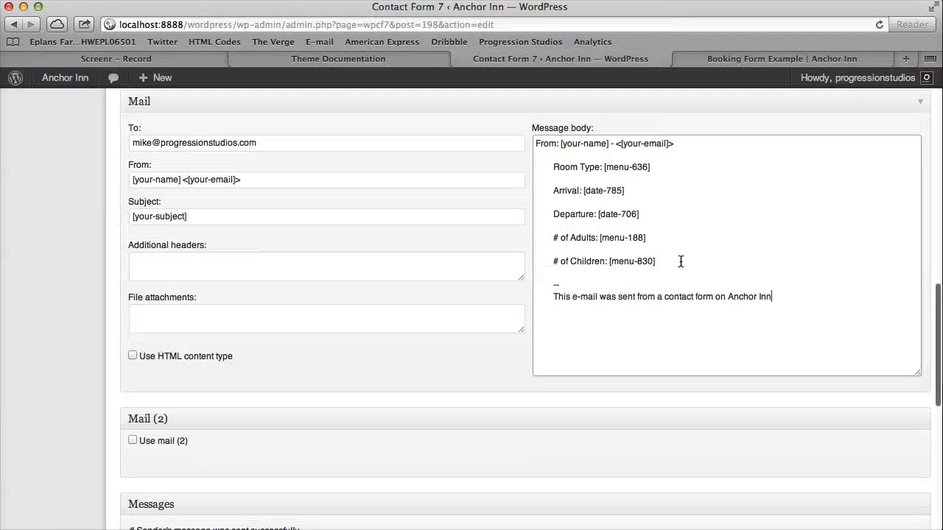
{"action": "scroll", "coordinate": [682, 263], "scroll_direction": "up", "scroll_amount": 10}
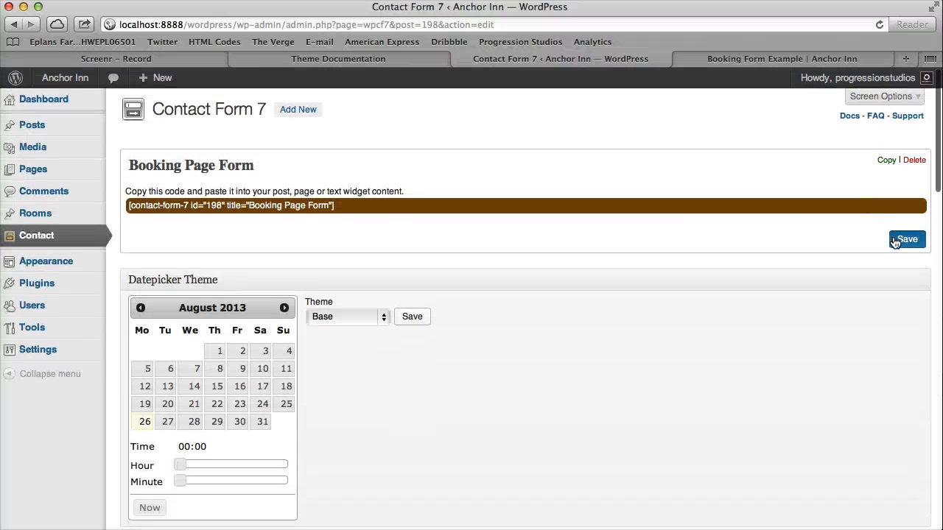
Reload the Booking Form Example page and review the new booking fields down to Book Now
{"action": "left_click", "coordinate": [768, 59]}
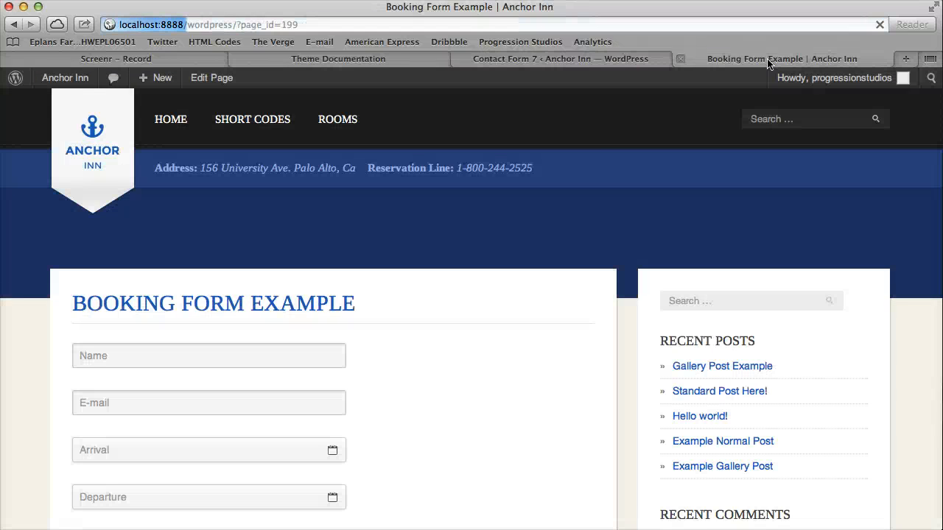
{"action": "scroll", "coordinate": [473, 234], "scroll_direction": "down", "scroll_amount": 4}
{"action": "scroll", "coordinate": [476, 233], "scroll_direction": "up", "scroll_amount": 1}
{"action": "scroll", "coordinate": [476, 236], "scroll_direction": "up", "scroll_amount": 1}
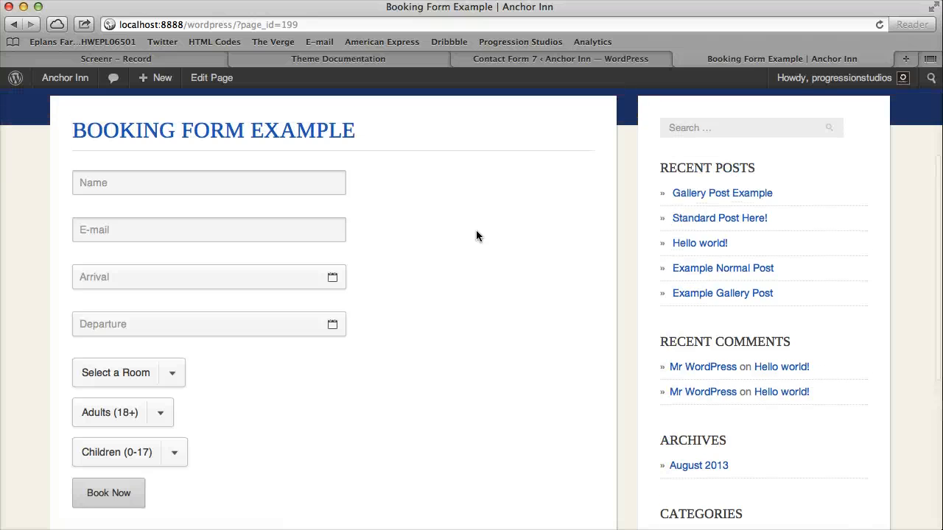
{"action": "scroll", "coordinate": [232, 267], "scroll_direction": "down", "scroll_amount": 4}
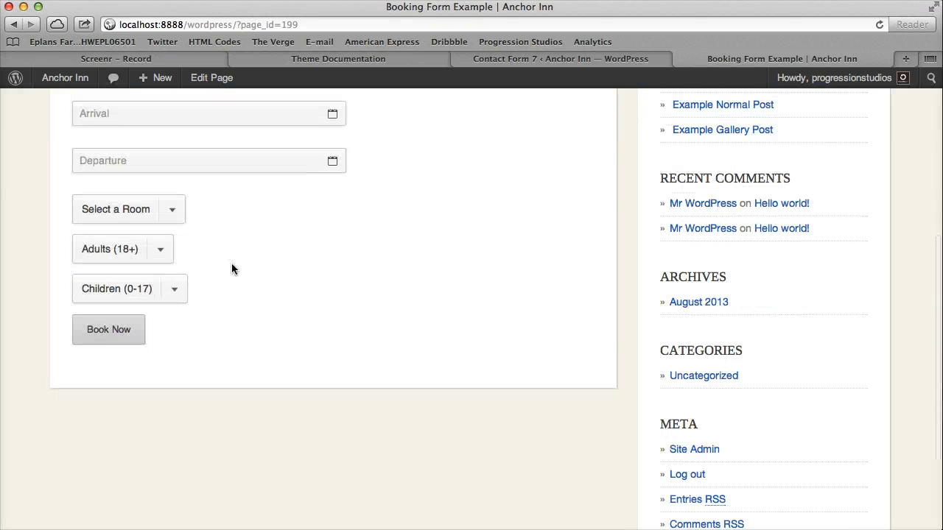
Submit the empty booking form to test its required-field validation
{"action": "left_click", "coordinate": [107, 330]}
{"action": "scroll", "coordinate": [260, 257], "scroll_direction": "up", "scroll_amount": 4}
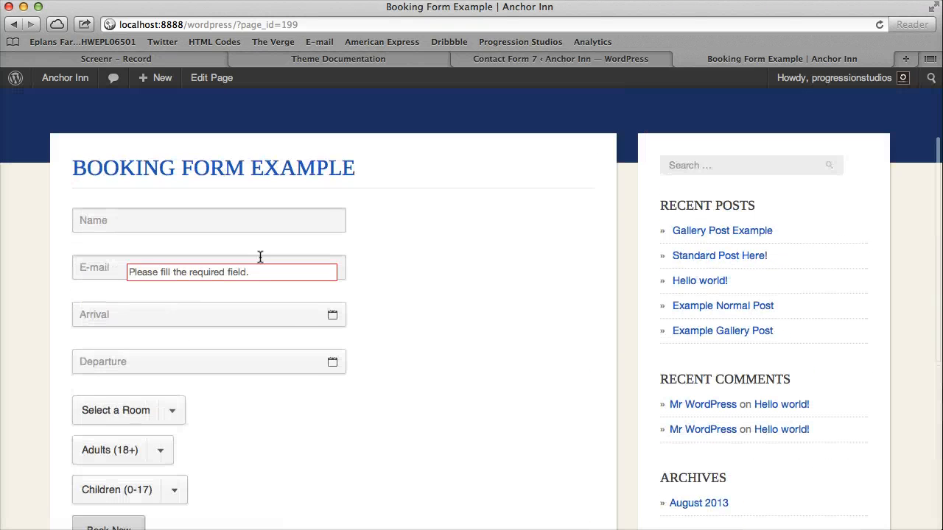
{"action": "scroll", "coordinate": [301, 331], "scroll_direction": "down", "scroll_amount": 2}
{"action": "scroll", "coordinate": [312, 339], "scroll_direction": "down", "scroll_amount": 3}
{"action": "scroll", "coordinate": [311, 338], "scroll_direction": "up", "scroll_amount": 9}
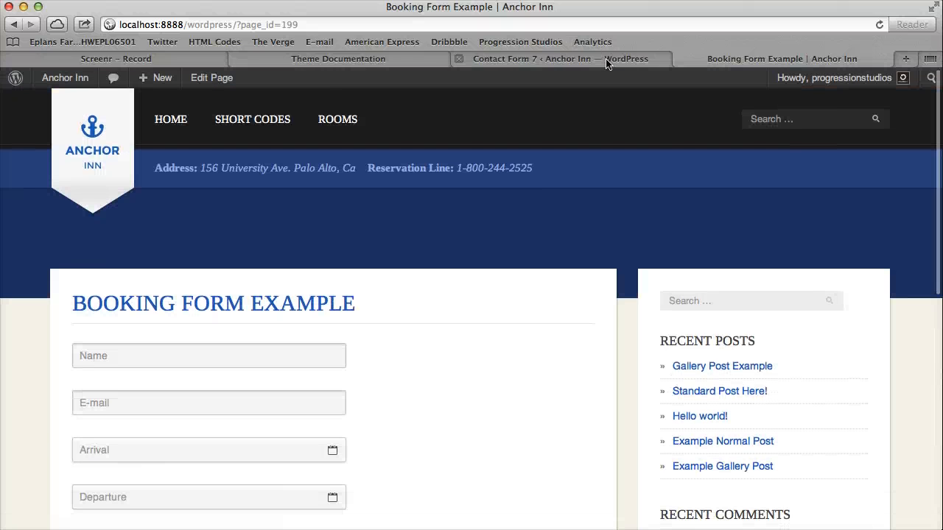
{"action": "scroll", "coordinate": [431, 173], "scroll_direction": "down", "scroll_amount": 3}
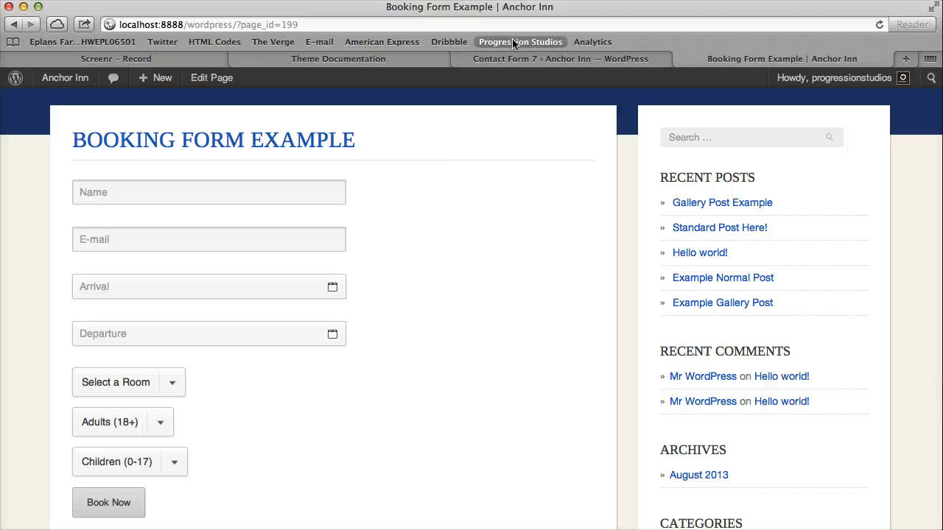
Review the saved Booking Page Form's field tags against the matching tags in its mail message body
{"action": "left_click", "coordinate": [550, 60]}
{"action": "scroll", "coordinate": [345, 294], "scroll_direction": "down", "scroll_amount": 5}
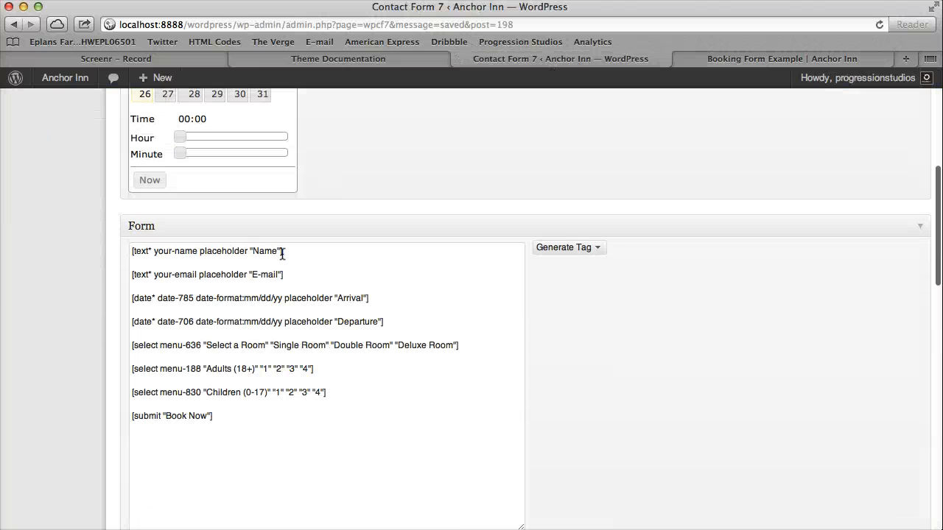
{"action": "scroll", "coordinate": [295, 283], "scroll_direction": "down", "scroll_amount": 2}
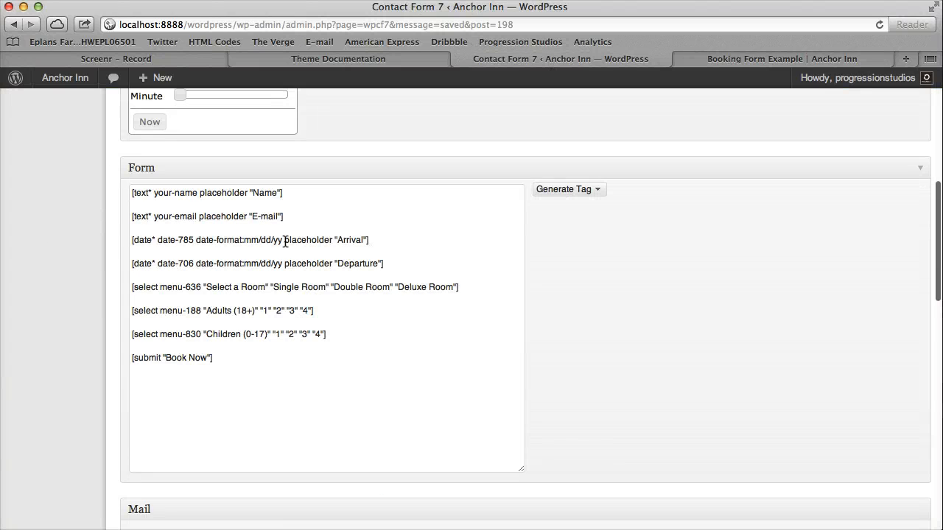
{"action": "scroll", "coordinate": [314, 333], "scroll_direction": "down", "scroll_amount": 4}
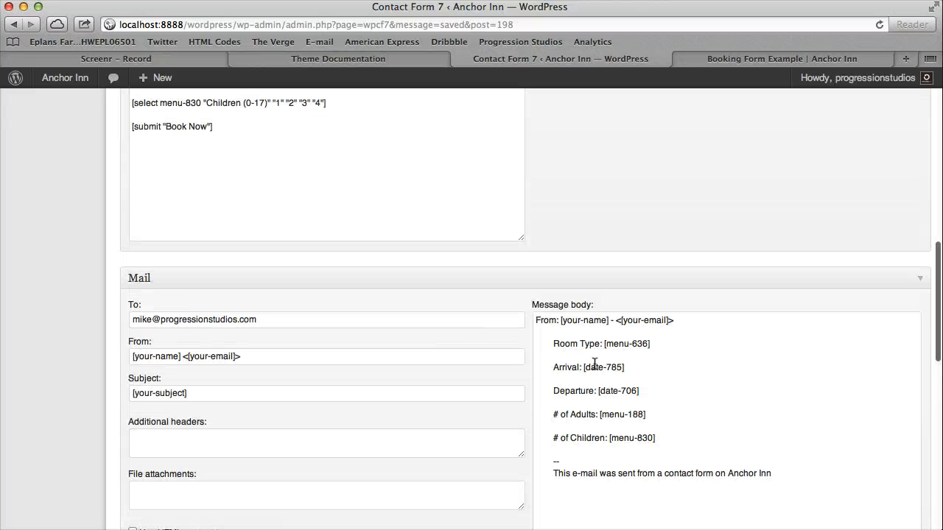
{"action": "scroll", "coordinate": [480, 361], "scroll_direction": "up", "scroll_amount": 4}
{"action": "scroll", "coordinate": [595, 359], "scroll_direction": "down", "scroll_amount": 4}
{"action": "scroll", "coordinate": [594, 360], "scroll_direction": "down", "scroll_amount": 2}
{"action": "scroll", "coordinate": [644, 118], "scroll_direction": "up", "scroll_amount": 10}
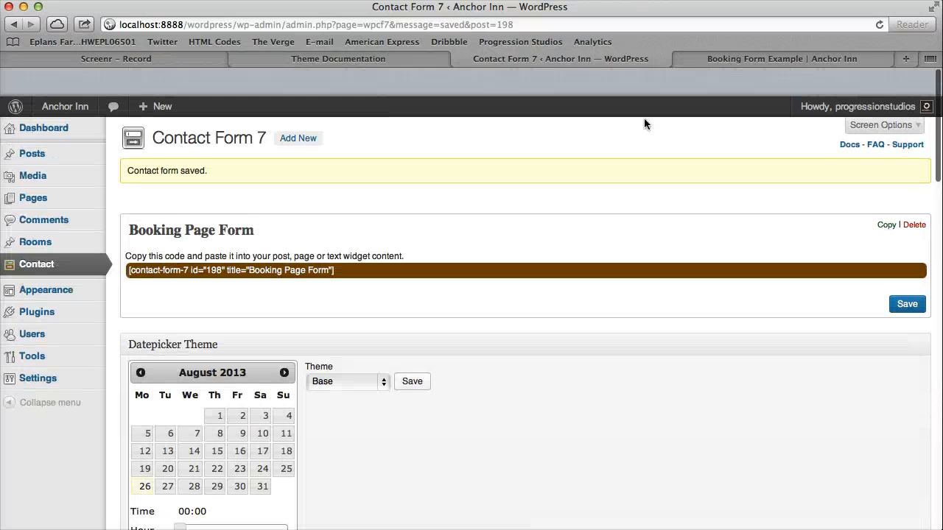
Open the site's Rooms page, check the Simple Bedroom's Check Availability button, and return to the Booking Form Example page
{"action": "left_click", "coordinate": [766, 59]}
{"action": "scroll", "coordinate": [428, 282], "scroll_direction": "up", "scroll_amount": 3}
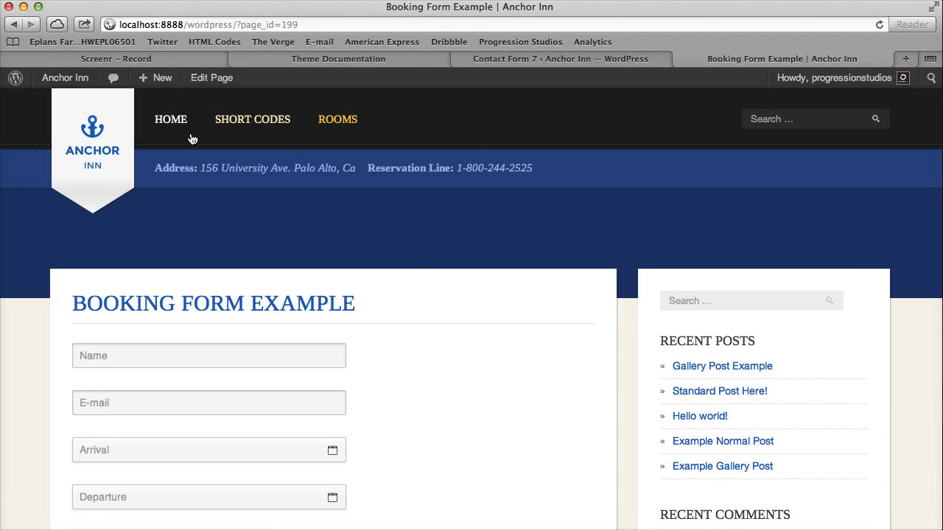
{"action": "left_click", "coordinate": [366, 123]}
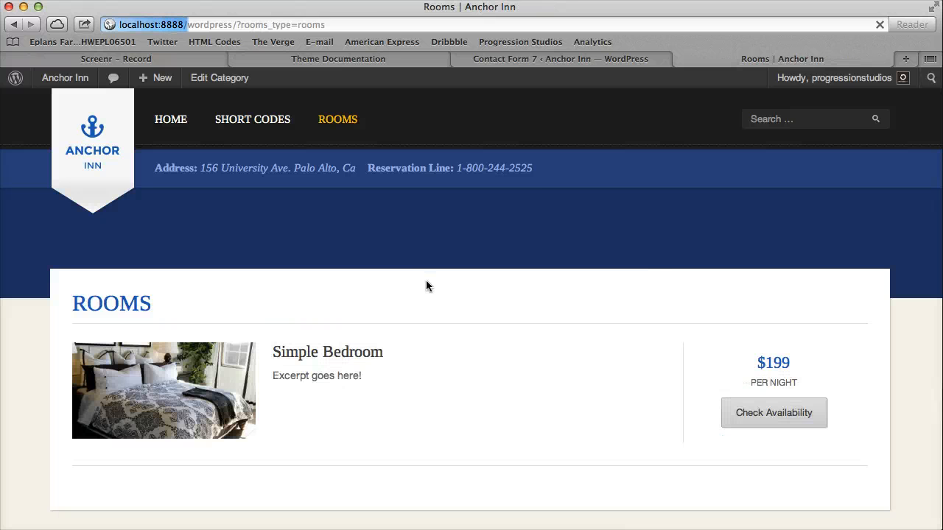
{"action": "scroll", "coordinate": [736, 361], "scroll_direction": "down", "scroll_amount": 2}
{"action": "left_click", "coordinate": [777, 368]}
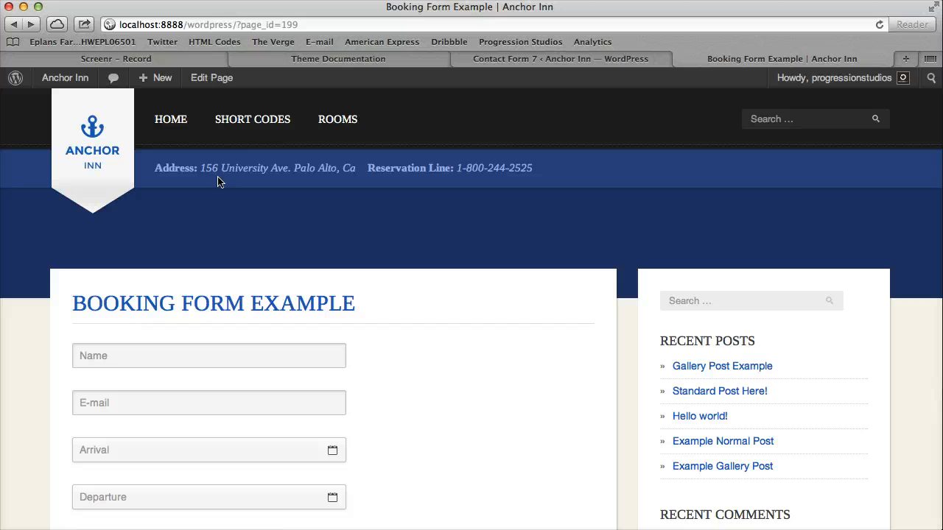
Copy the Booking Form Example page's address, localhost:8888/wordpress/?page_id=199
{"action": "left_click", "coordinate": [311, 25]}
{"action": "right_click", "coordinate": [311, 25]}
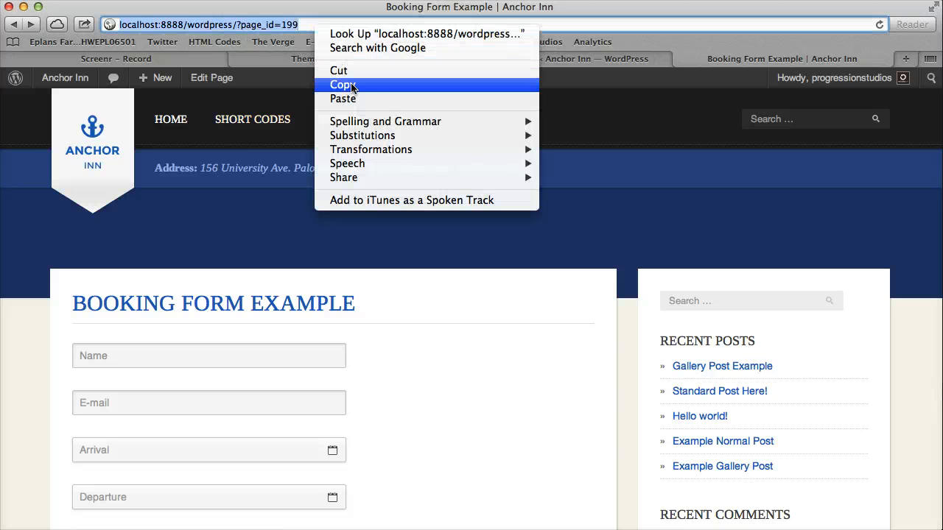
{"action": "left_click", "coordinate": [352, 85]}
{"action": "left_click", "coordinate": [368, 282]}
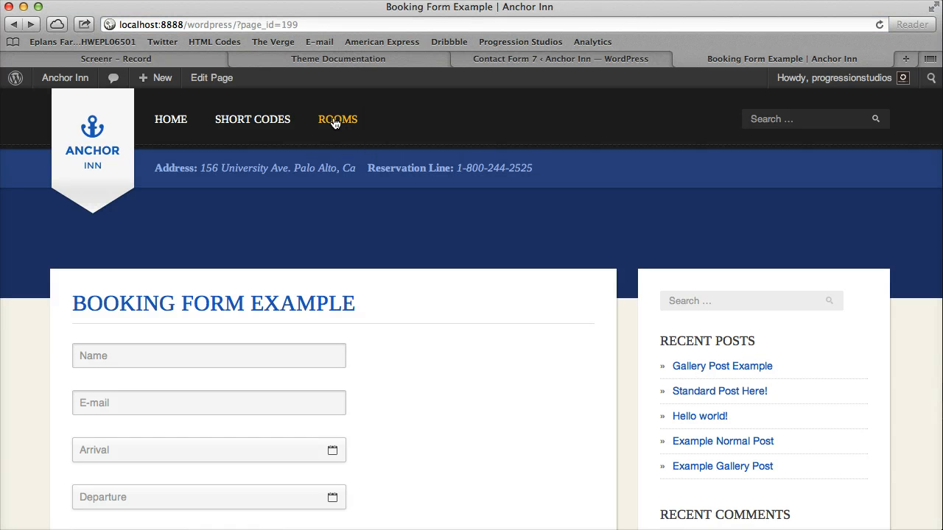
Open the Simple Bedroom entry from the site's Rooms page for editing
{"action": "left_click", "coordinate": [335, 121]}
{"action": "left_click", "coordinate": [162, 377]}
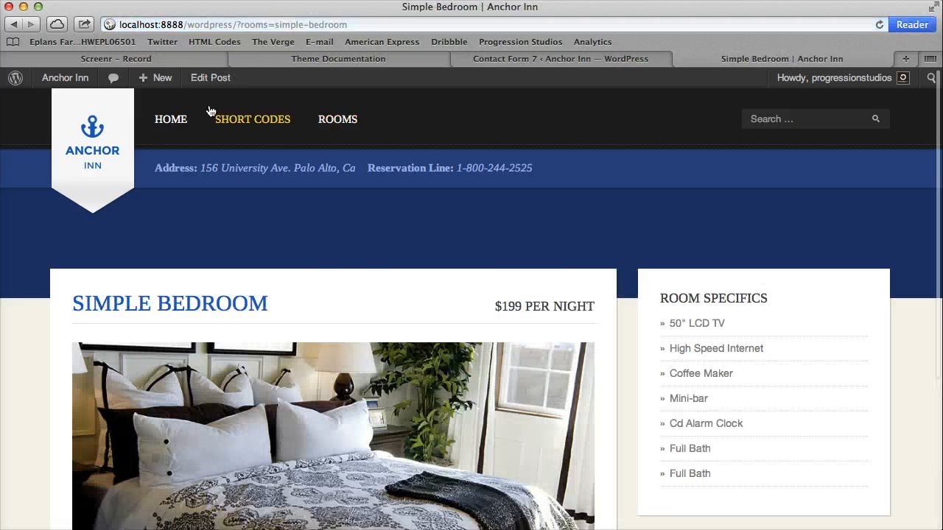
{"action": "left_click", "coordinate": [210, 79]}
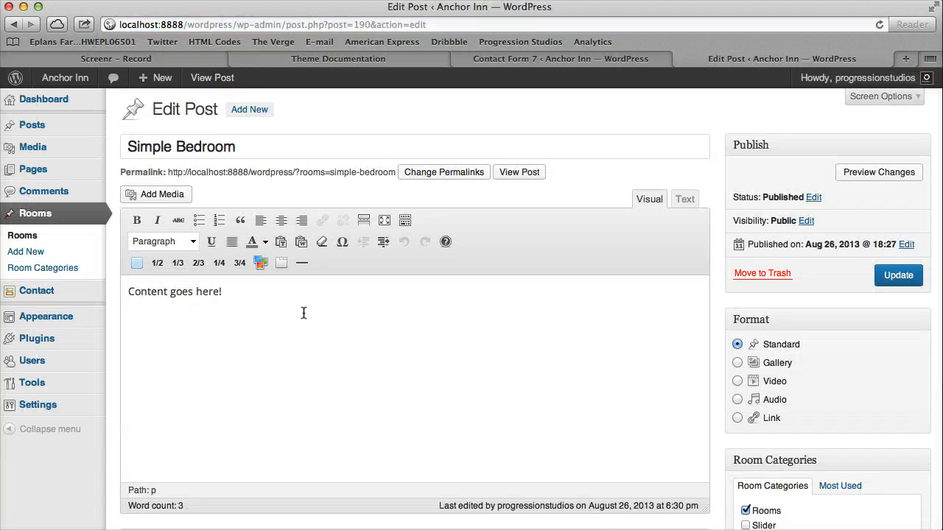
Replace the Simple Bedroom's Button Link with the copied booking page address ending in ?page_id=199 and update the post
{"action": "scroll", "coordinate": [280, 325], "scroll_direction": "down", "scroll_amount": 10}
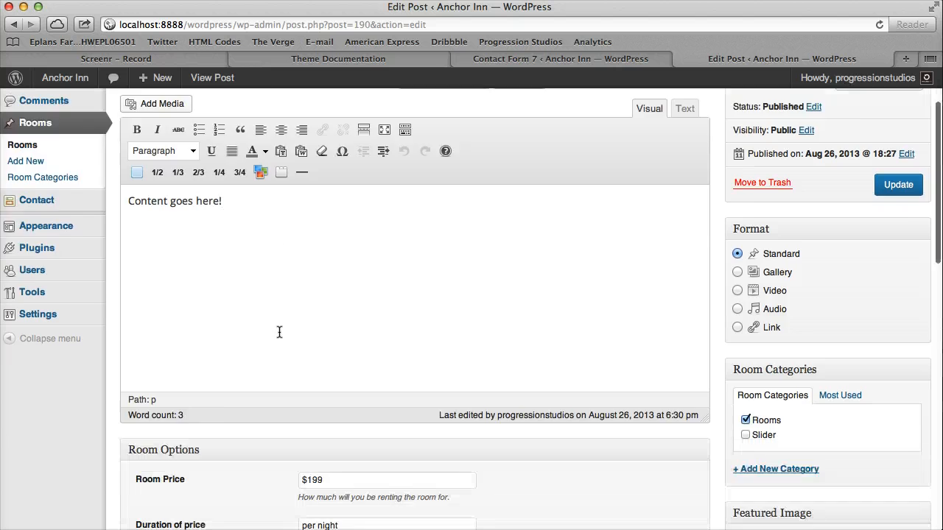
{"action": "triple_click", "coordinate": [345, 332]}
{"action": "key", "text": "super+v"}
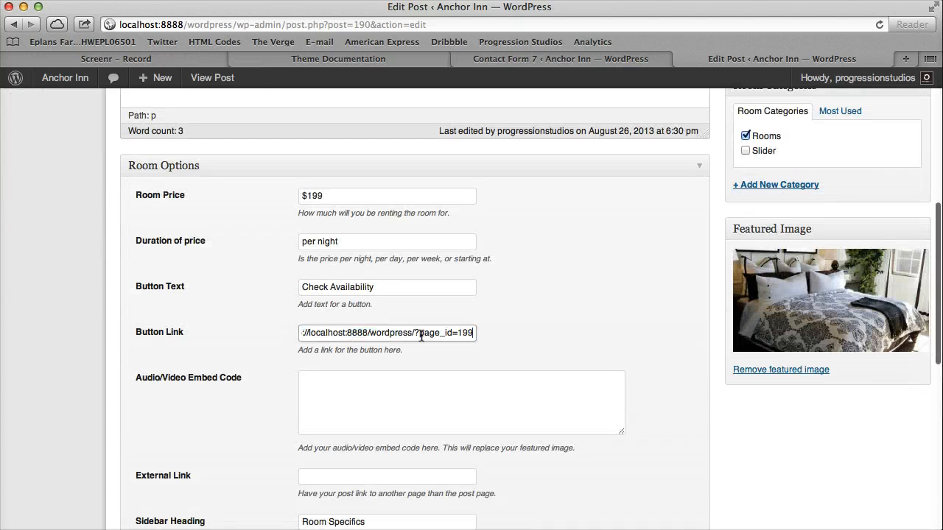
{"action": "scroll", "coordinate": [424, 337], "scroll_direction": "up", "scroll_amount": 10}
{"action": "left_click", "coordinate": [894, 280]}
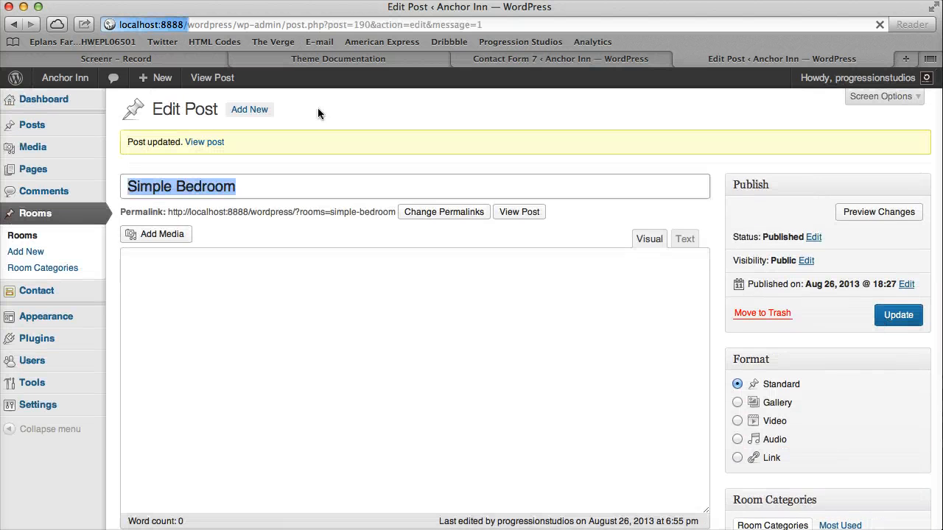
Test the Simple Bedroom's Check Availability button on the site's Rooms page and return to the Anchor Inn home page
{"action": "left_click", "coordinate": [67, 83]}
{"action": "left_click", "coordinate": [344, 121]}
{"action": "scroll", "coordinate": [437, 269], "scroll_direction": "down", "scroll_amount": 2}
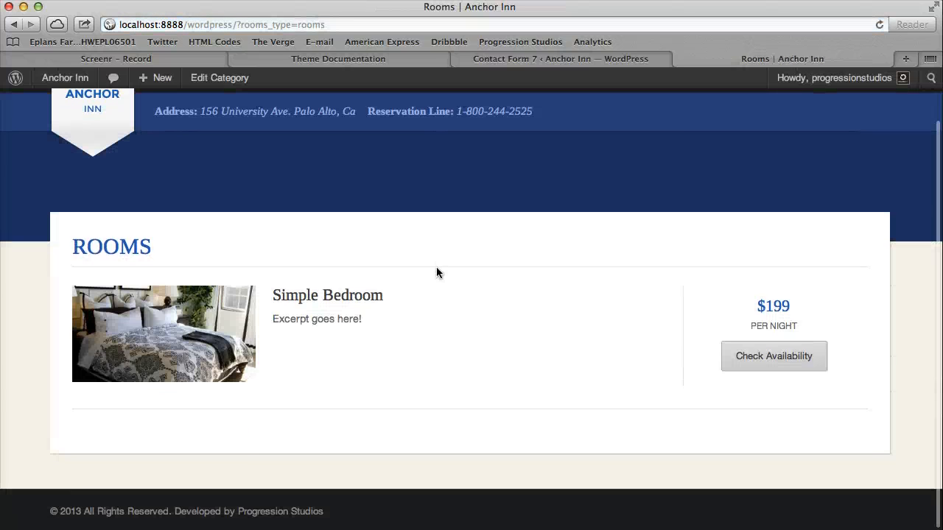
{"action": "left_click", "coordinate": [751, 352]}
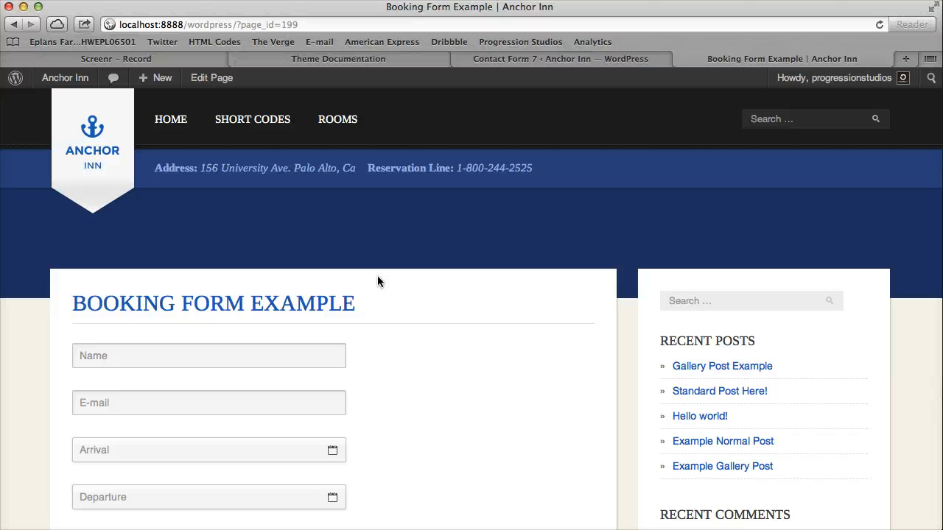
{"action": "left_click", "coordinate": [116, 177]}
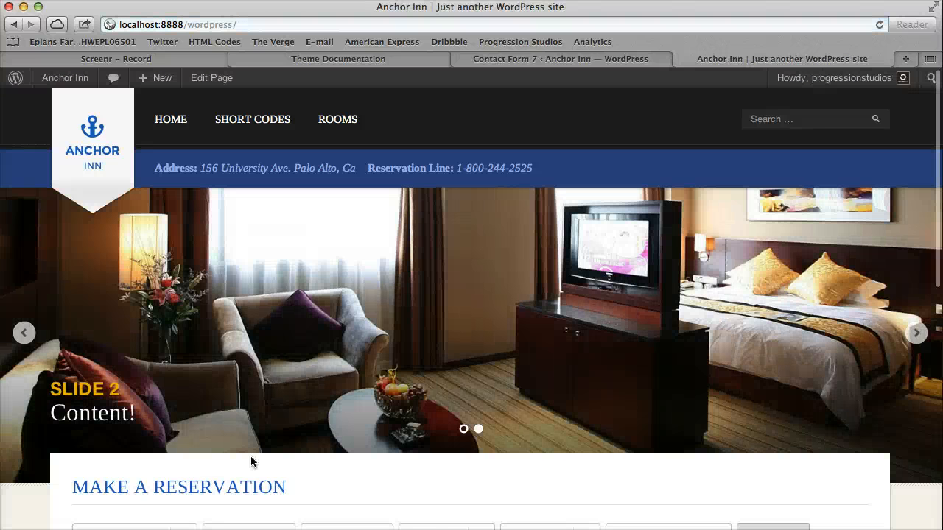